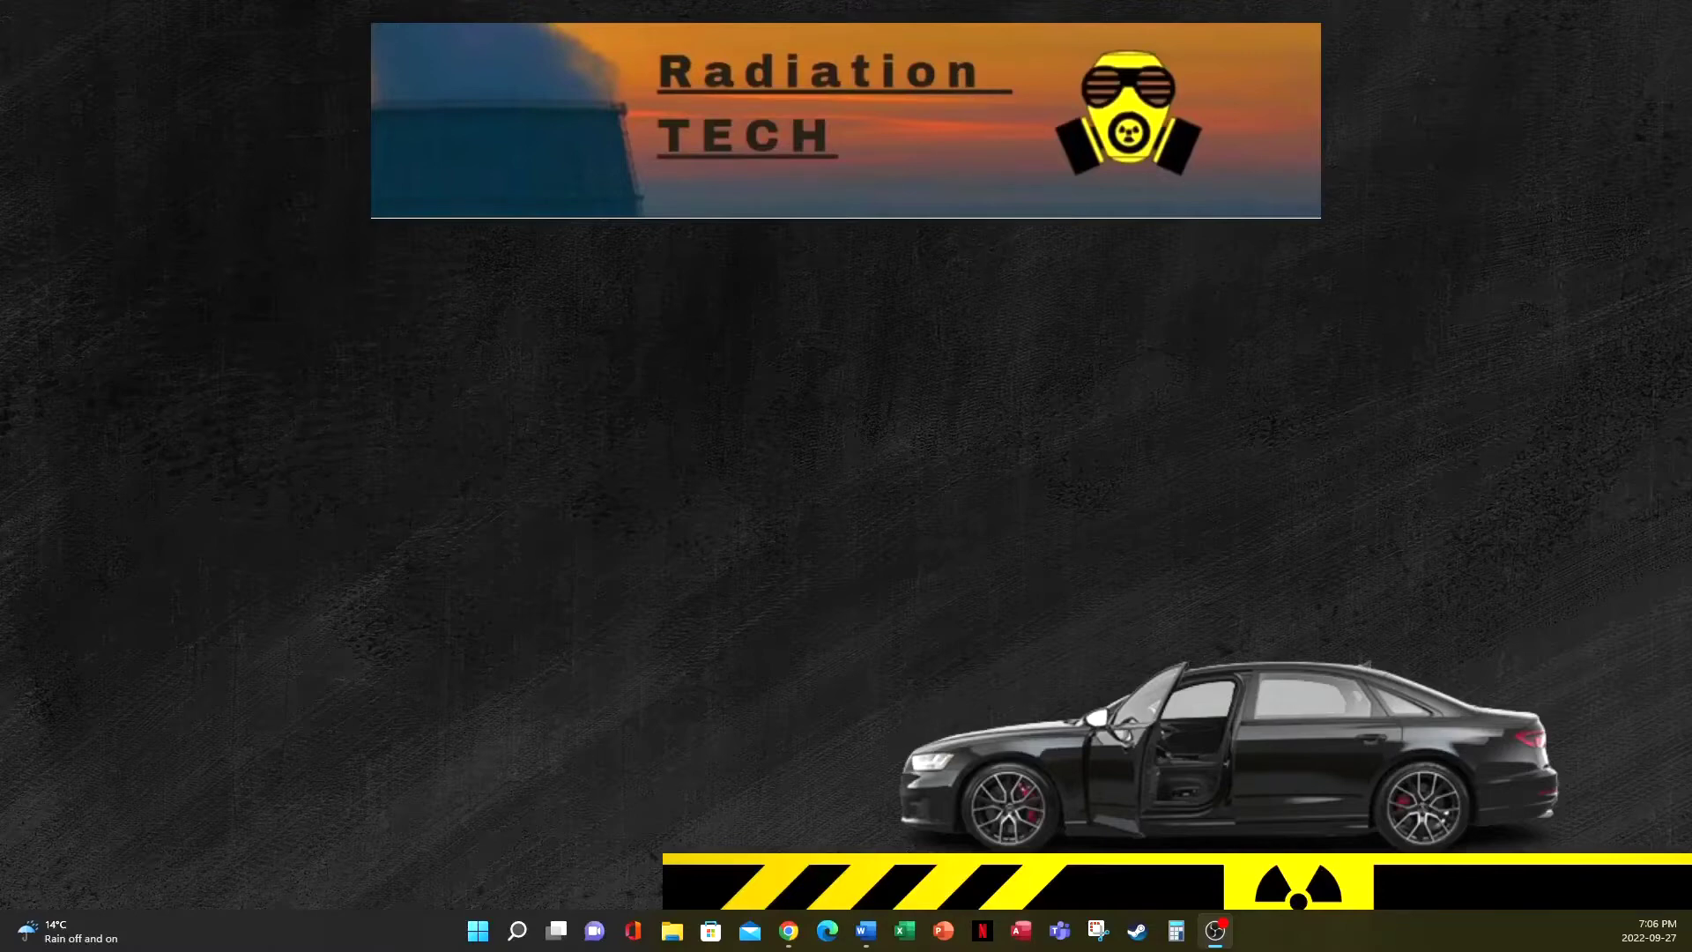
Upload New video 26 from the Downloads folder as a new YouTube Studio video.
left_click(789, 931)
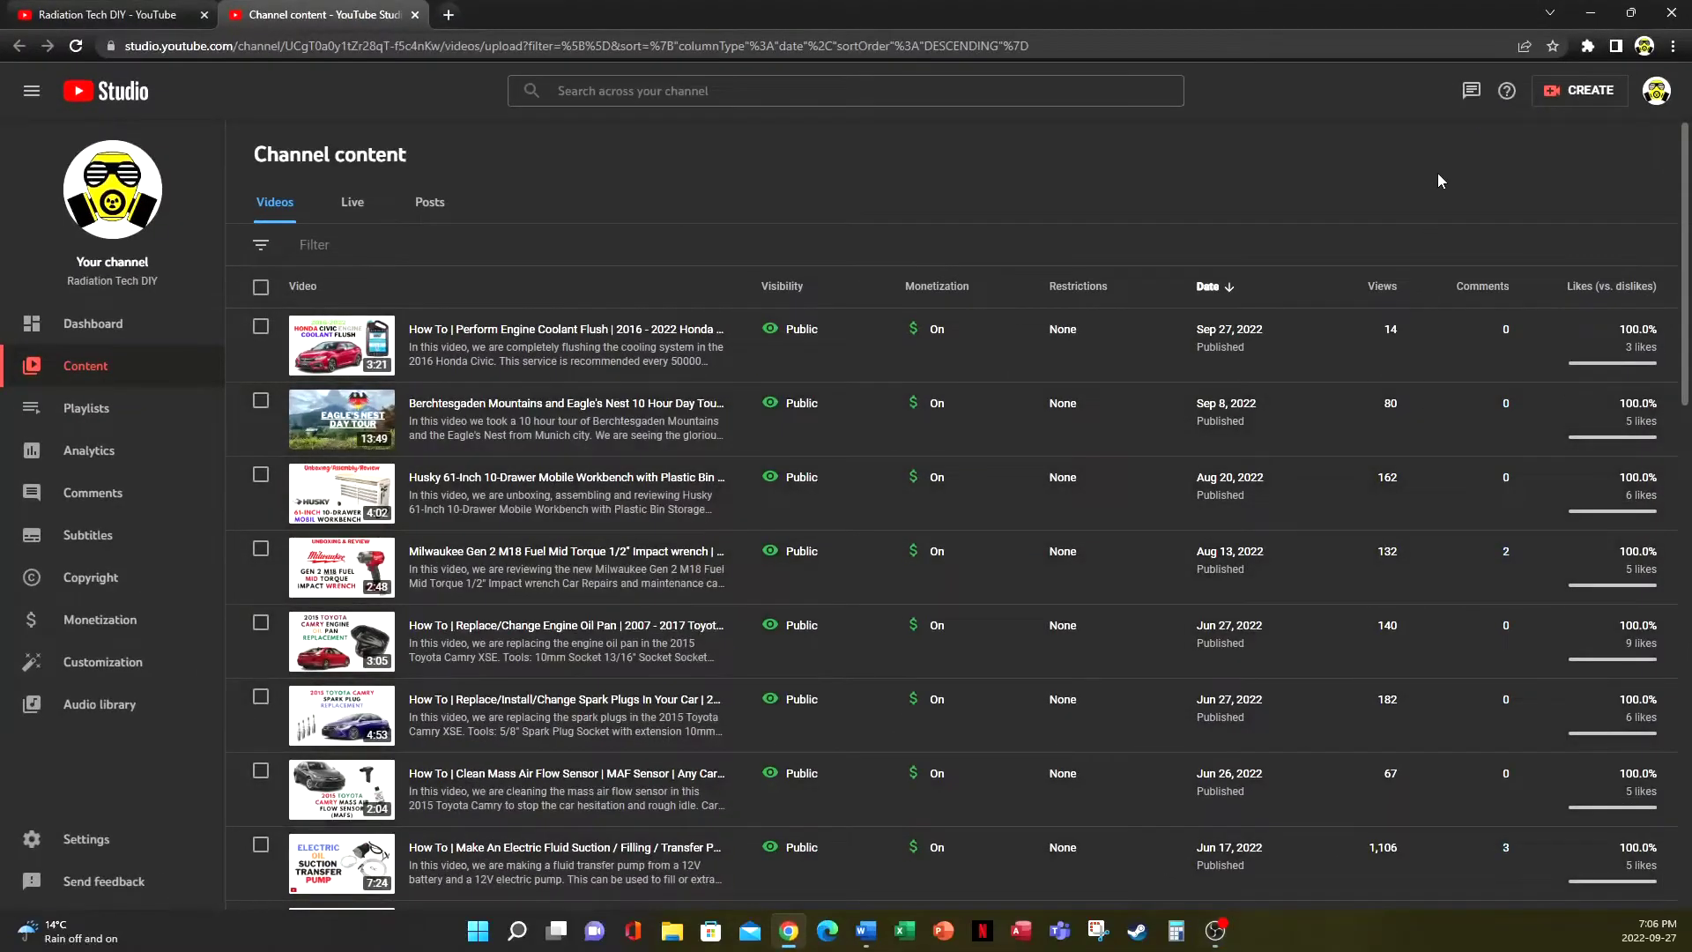
left_click(1580, 90)
left_click(1565, 129)
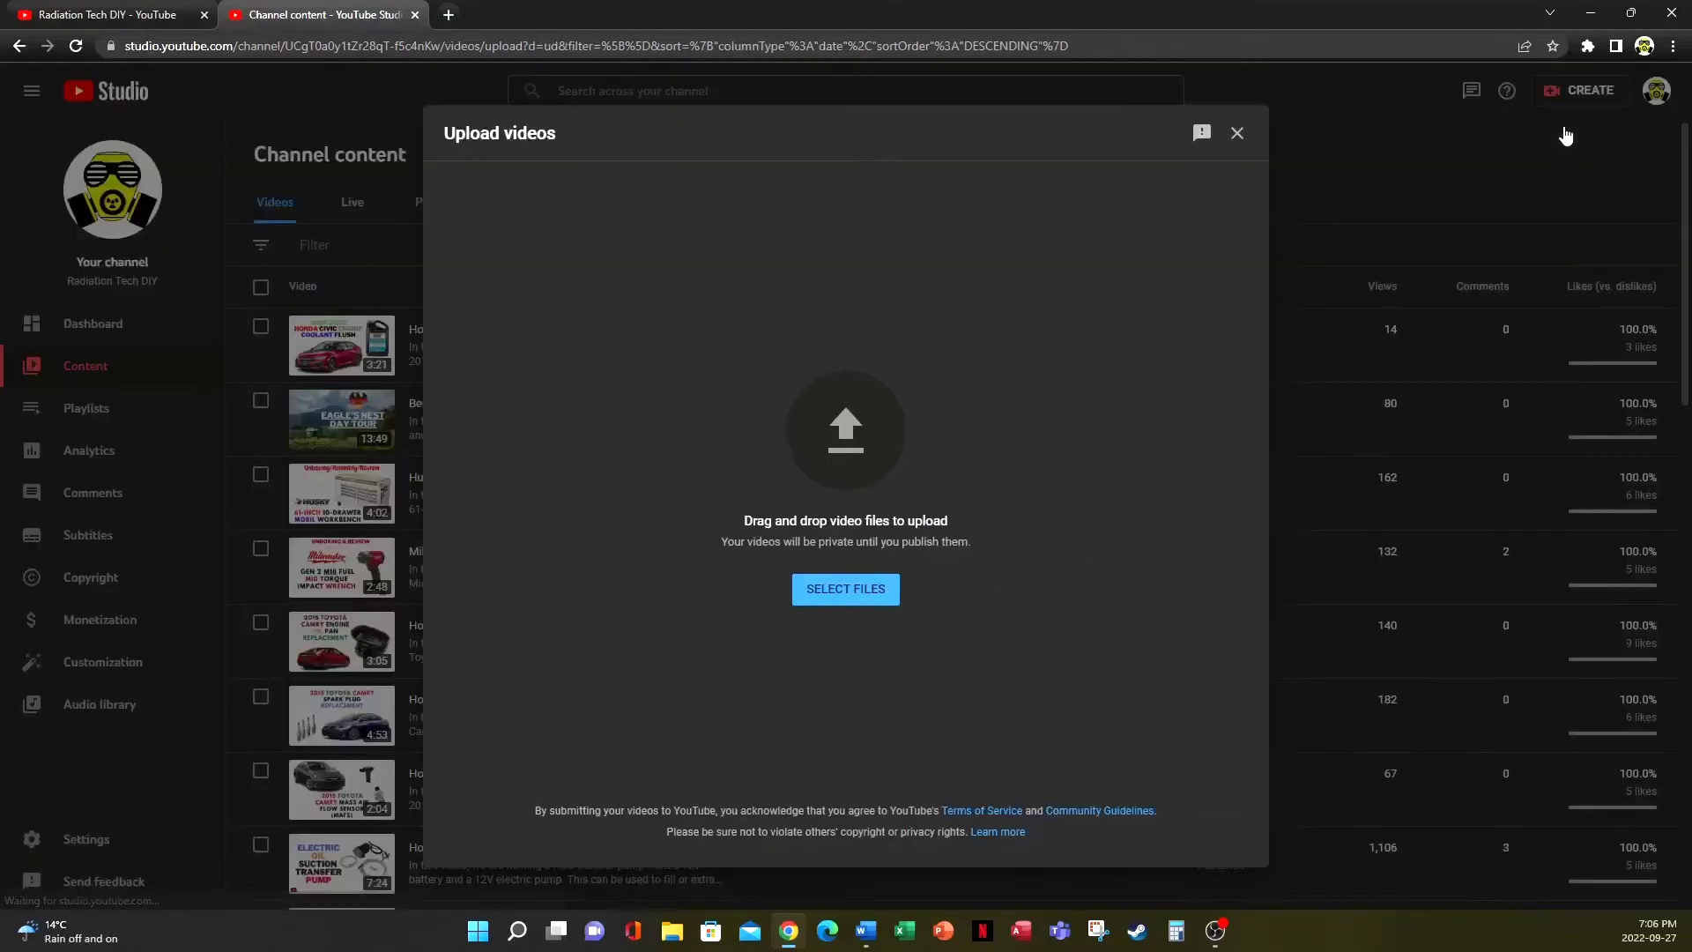
left_click(875, 591)
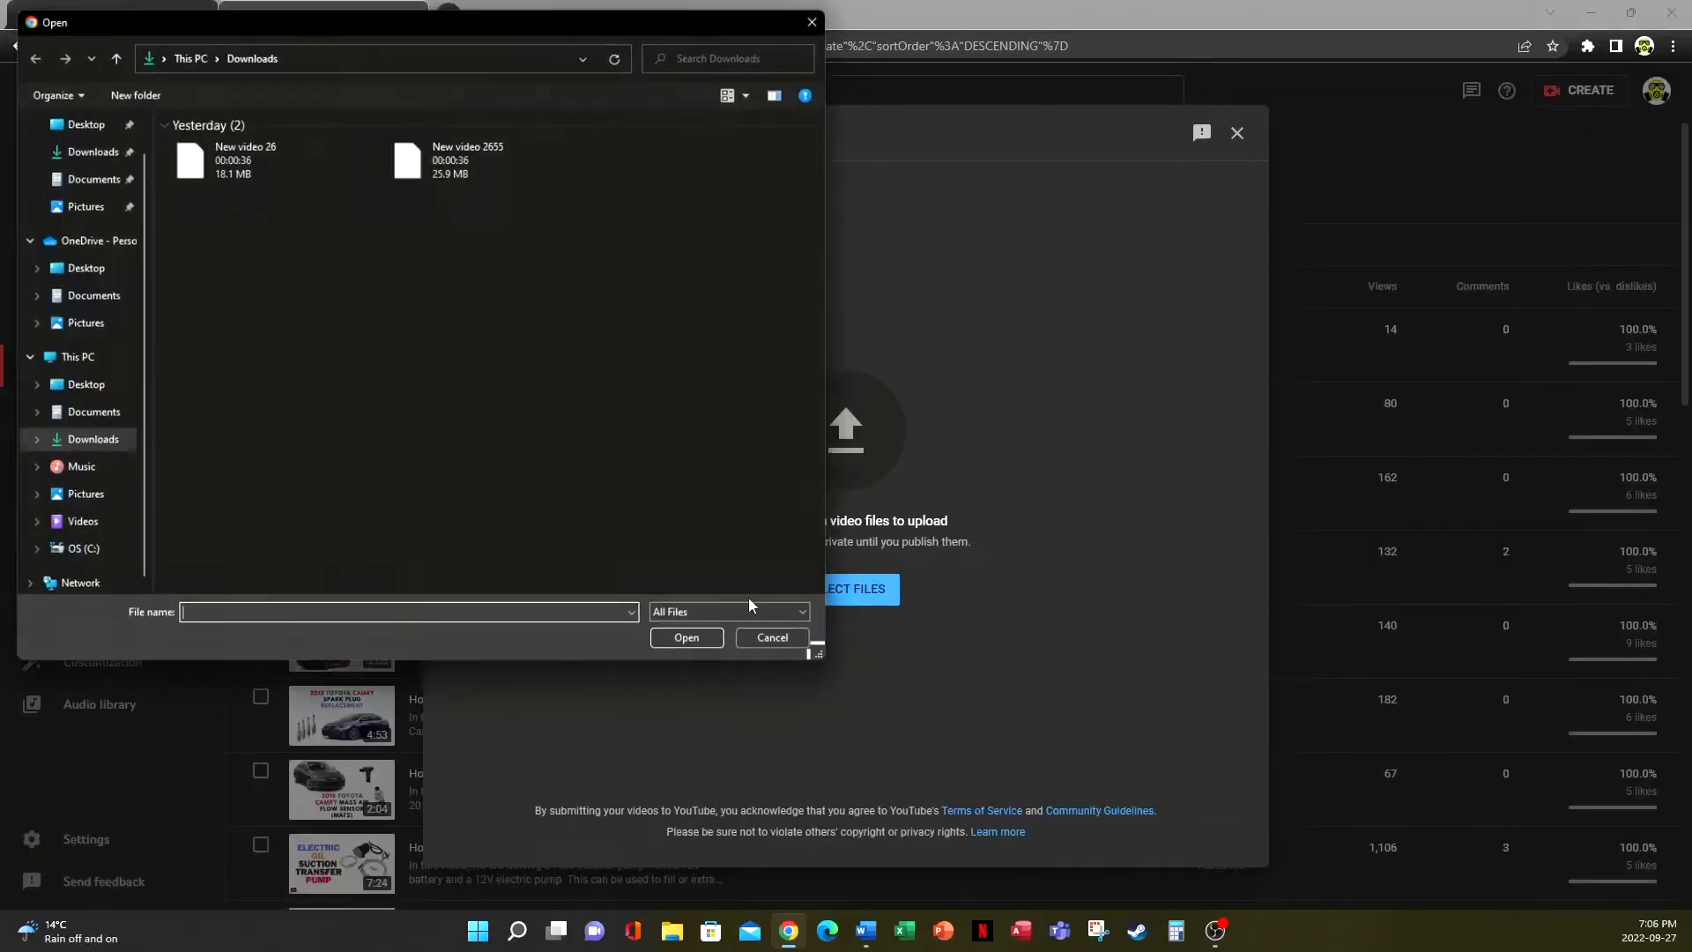
left_click(222, 183)
left_click(695, 647)
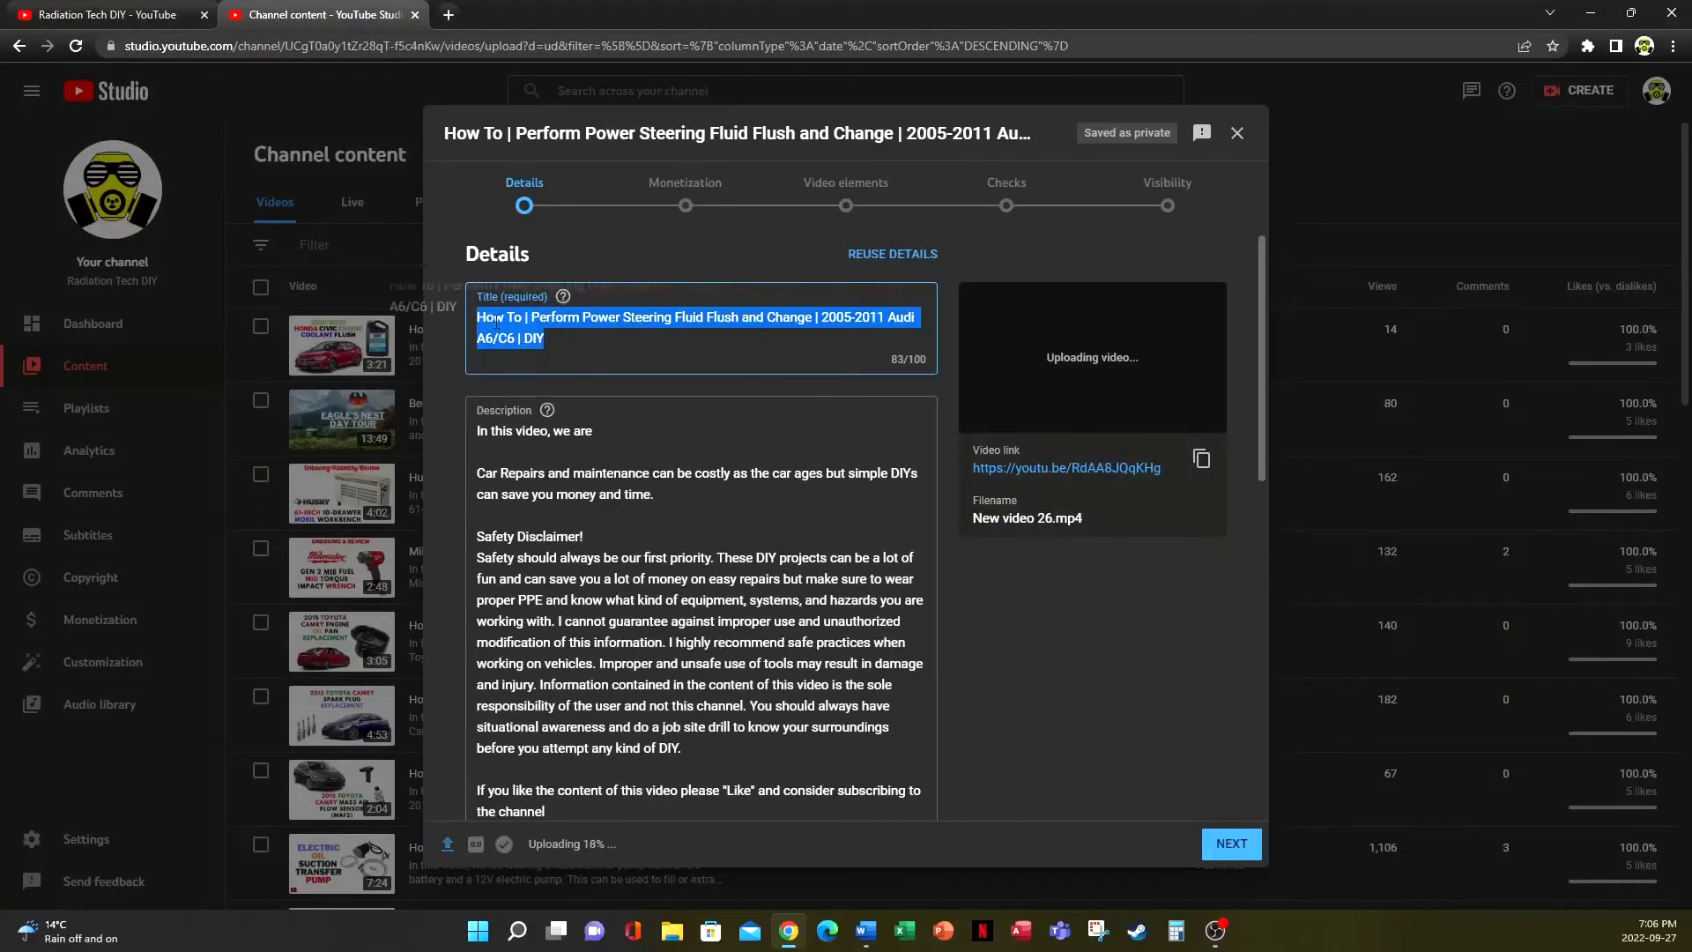
Replace the auto-filled title with the pasted title ending in the #shorts hashtag.
type("How To | Top Up Windshield Washer Fluid | In Your Car")
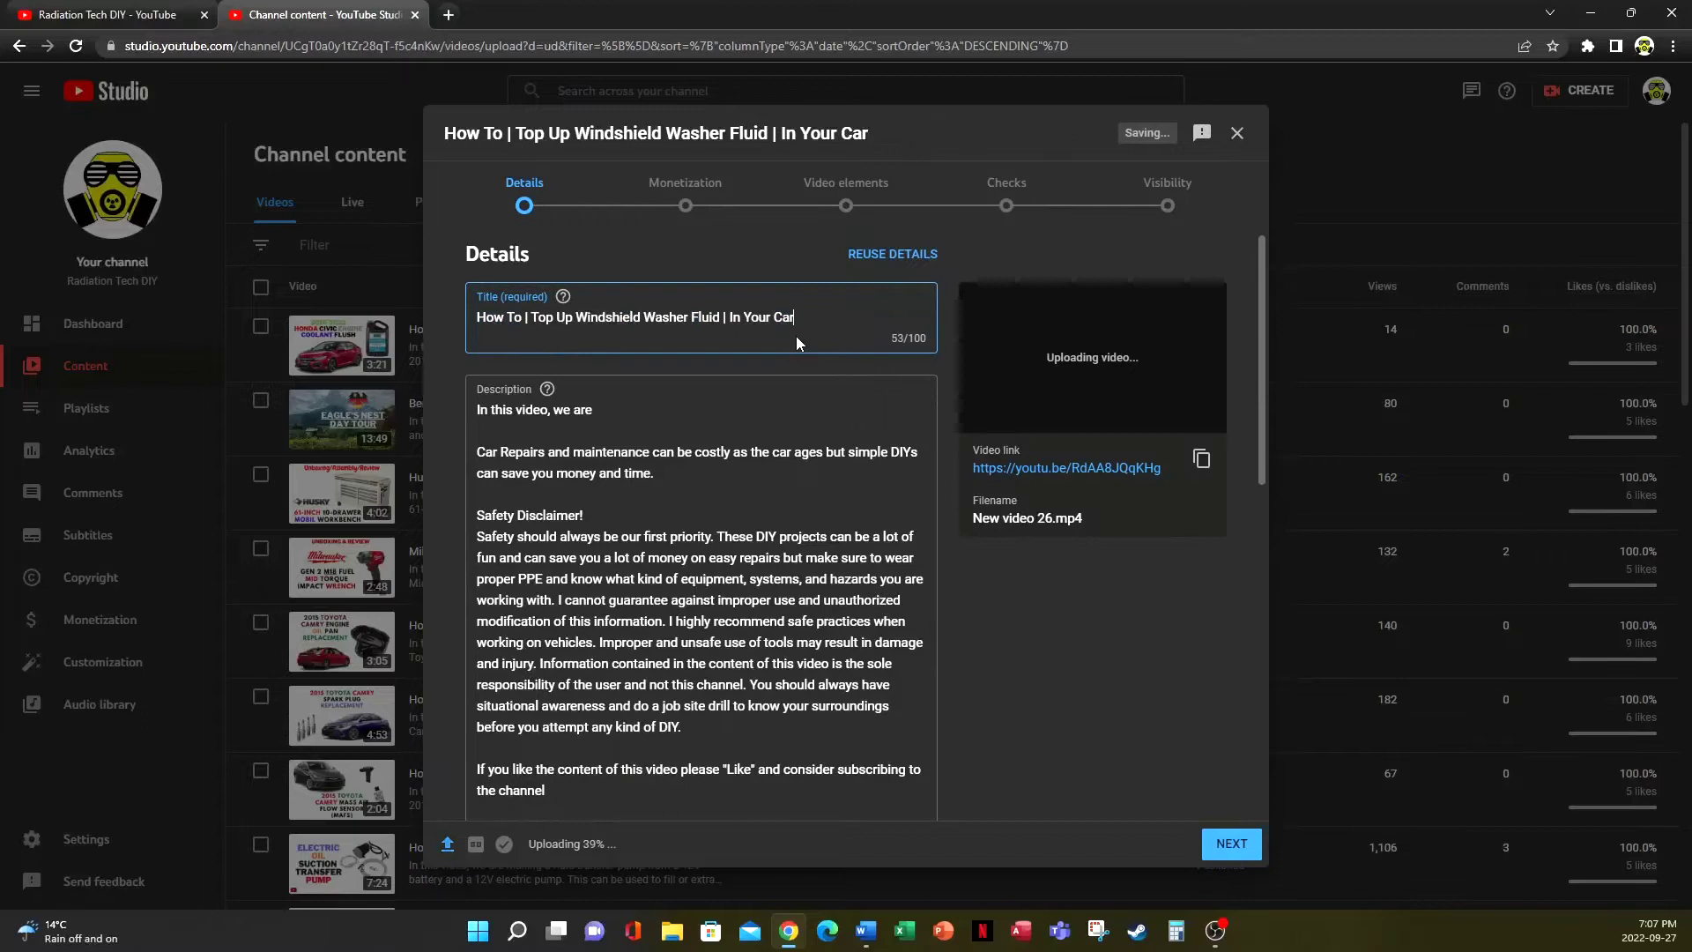
type("#")
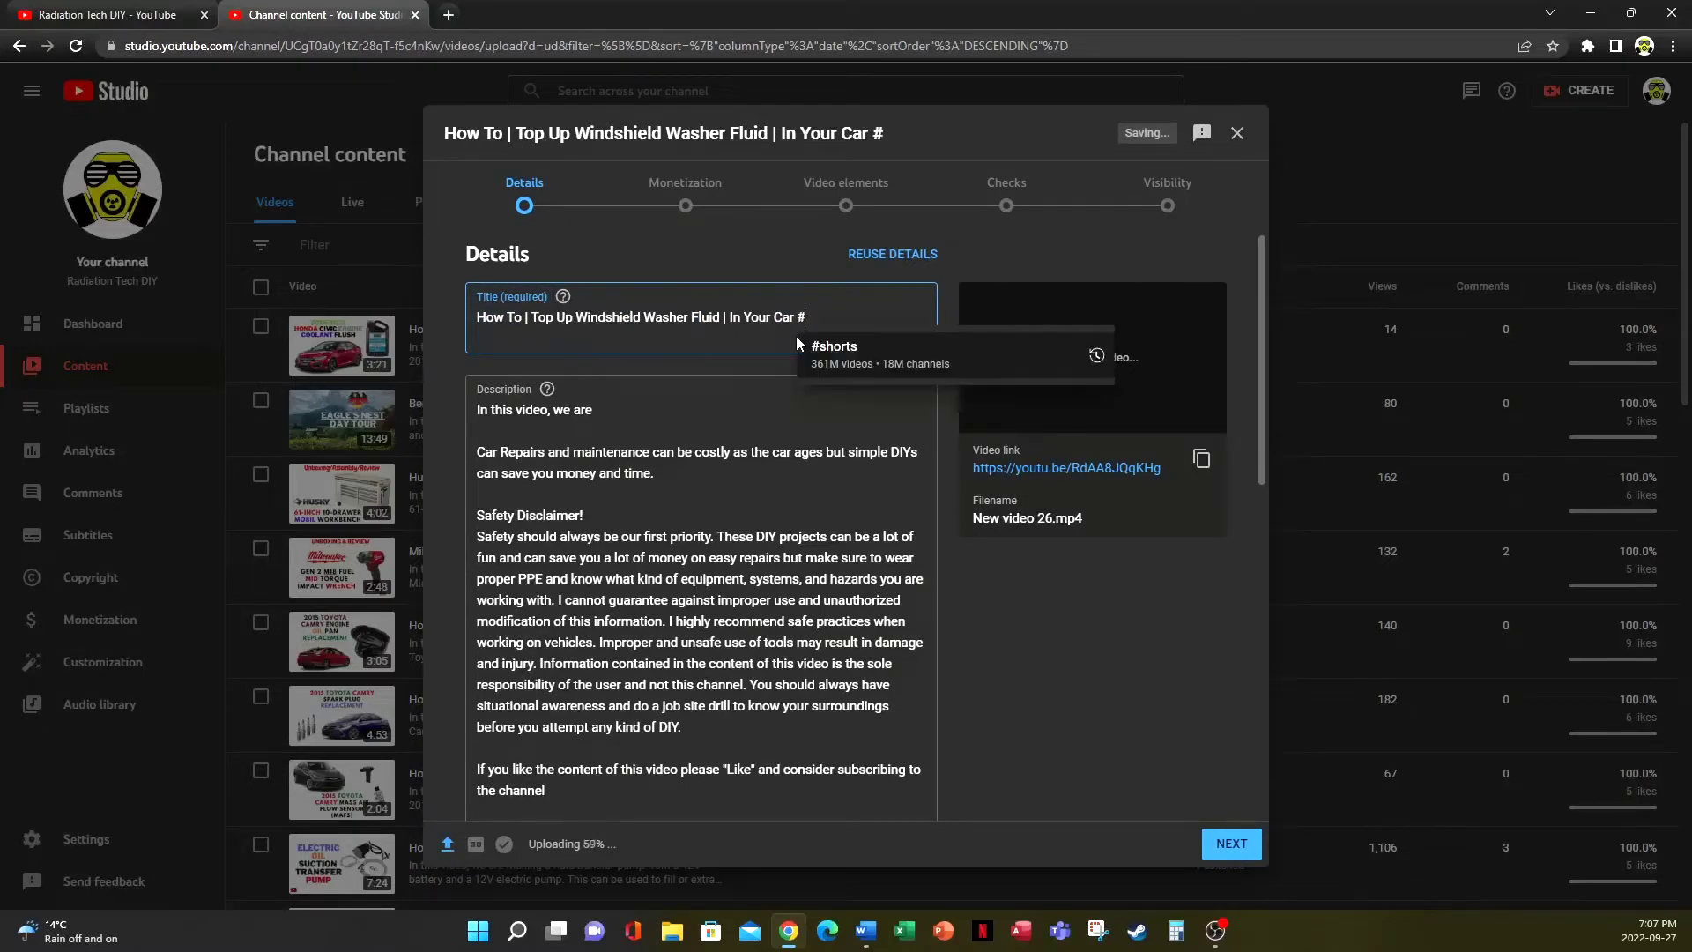
type("sh")
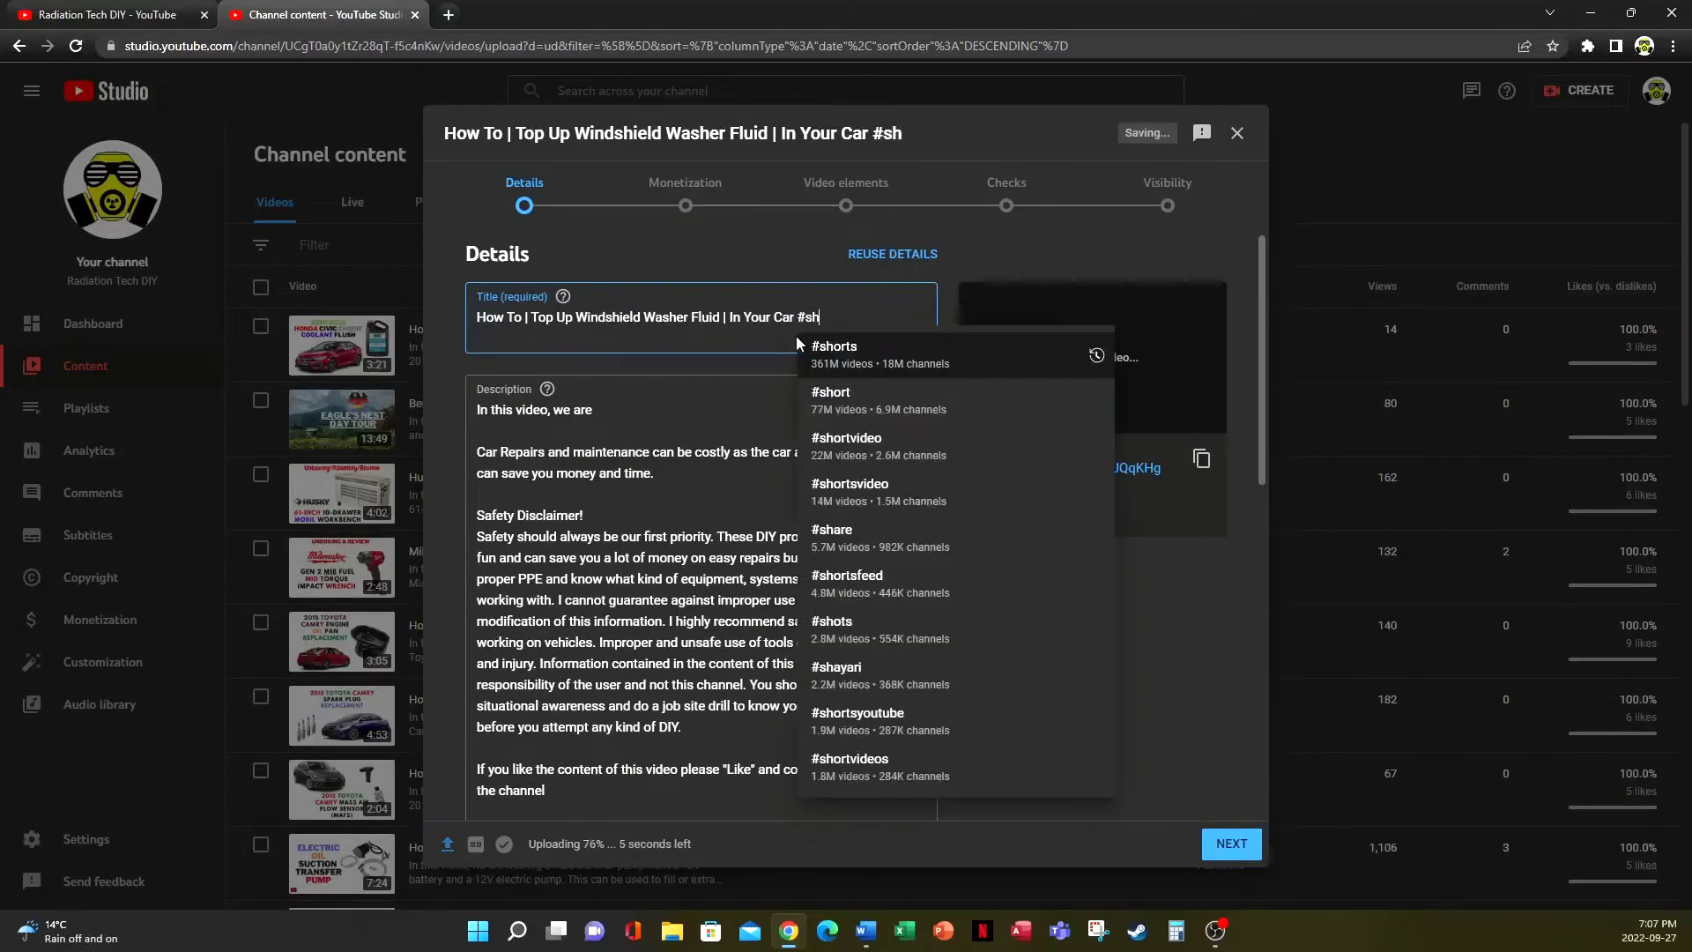
left_click(869, 350)
Replace the description's first line with #shorts.
left_click(476, 404)
key("shift+End")
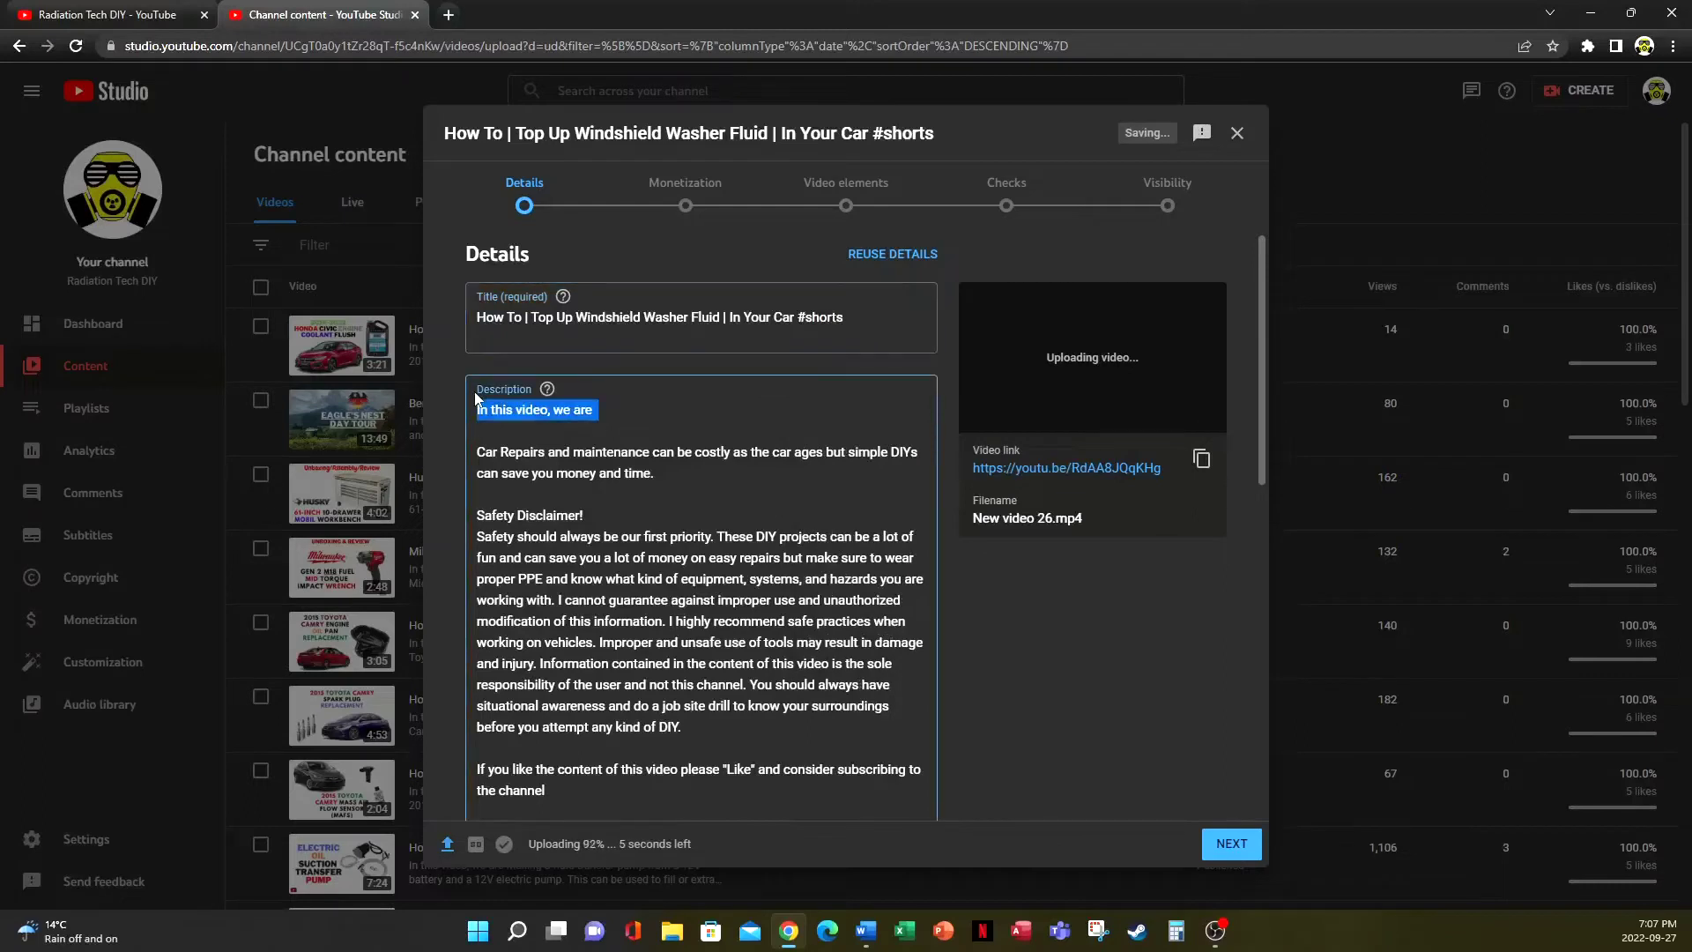
key("BackSpace")
type("#short")
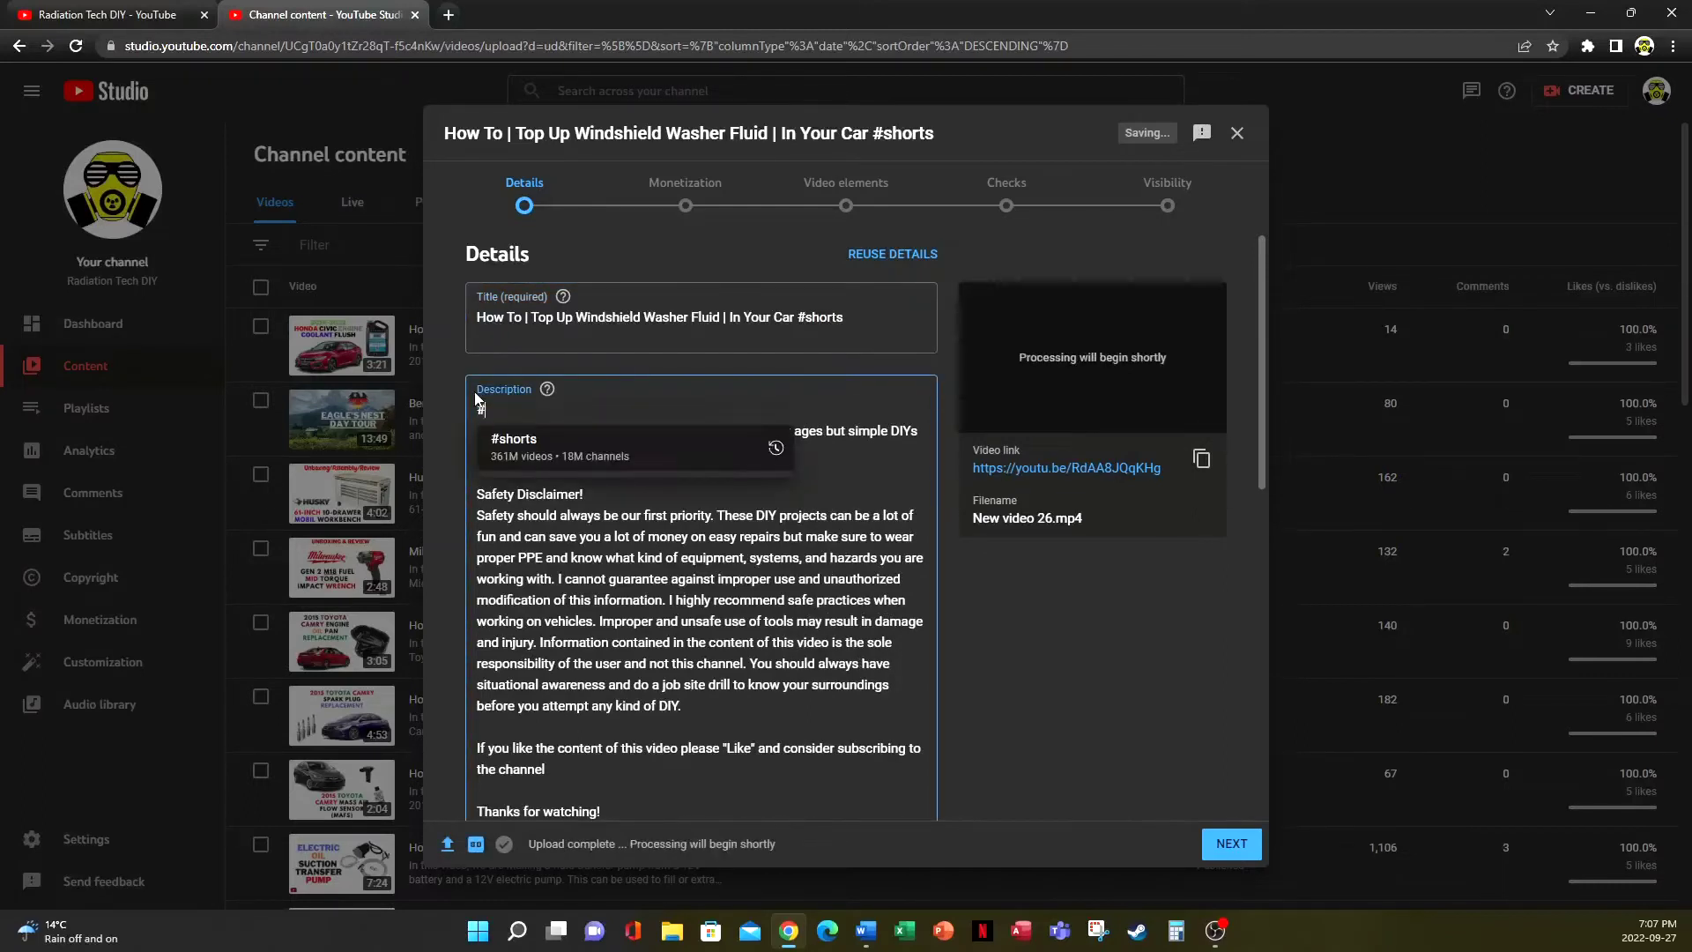
left_click(511, 446)
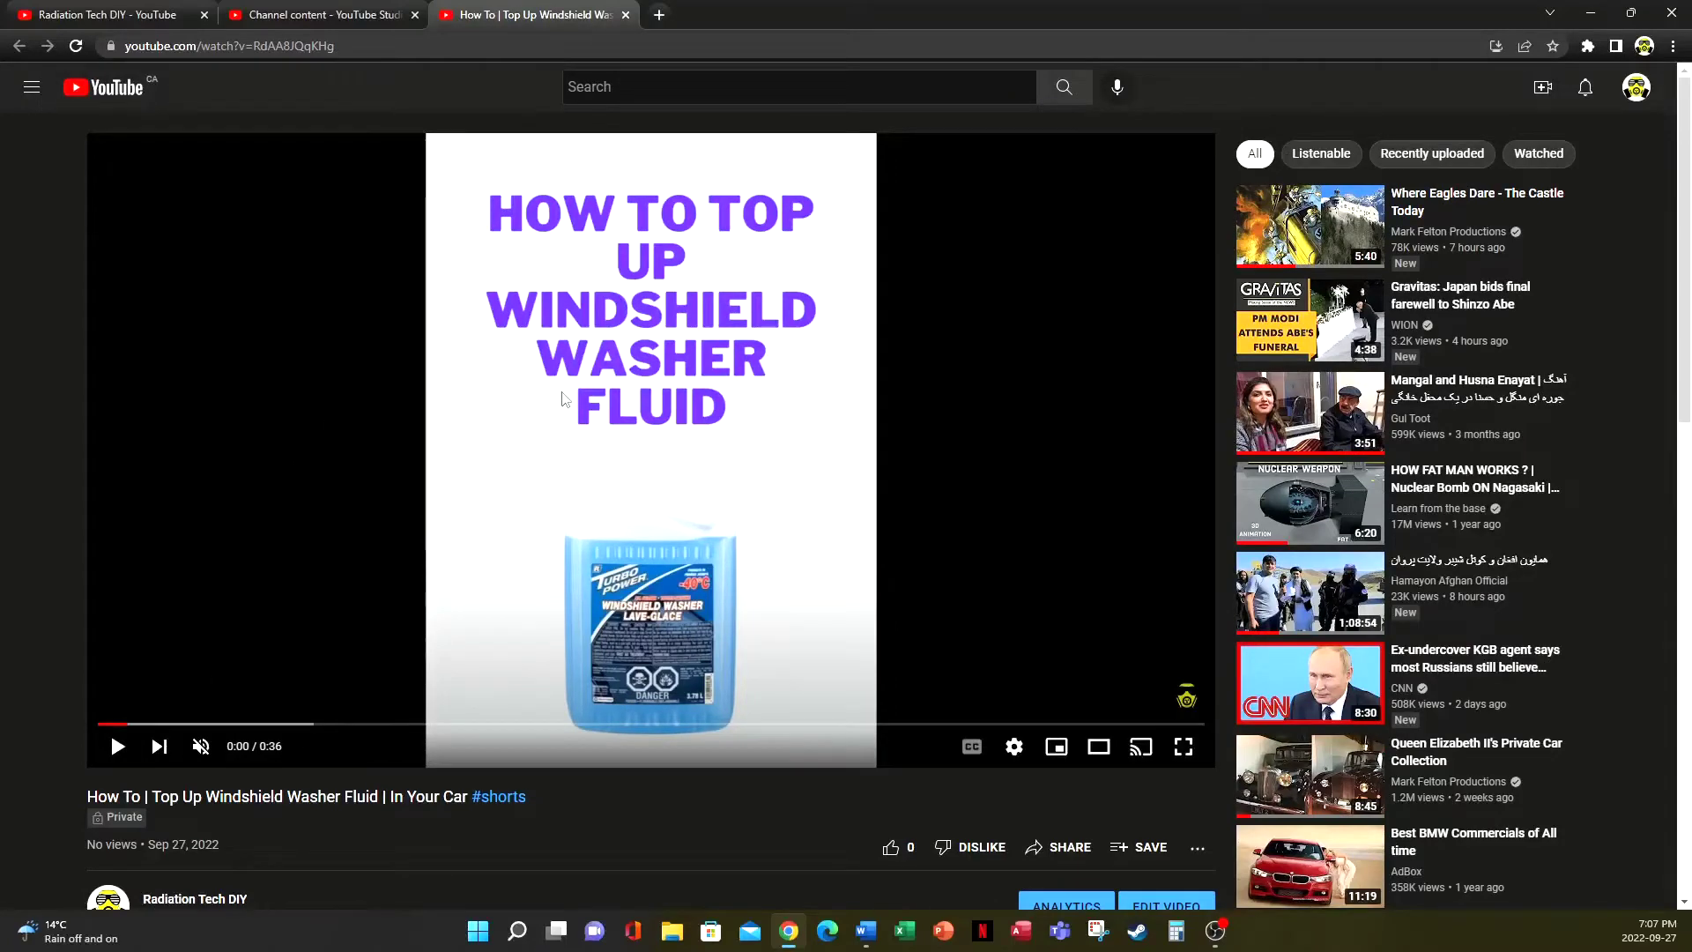
Close the watch-page preview tab to return to the upload details dialog.
left_click(626, 15)
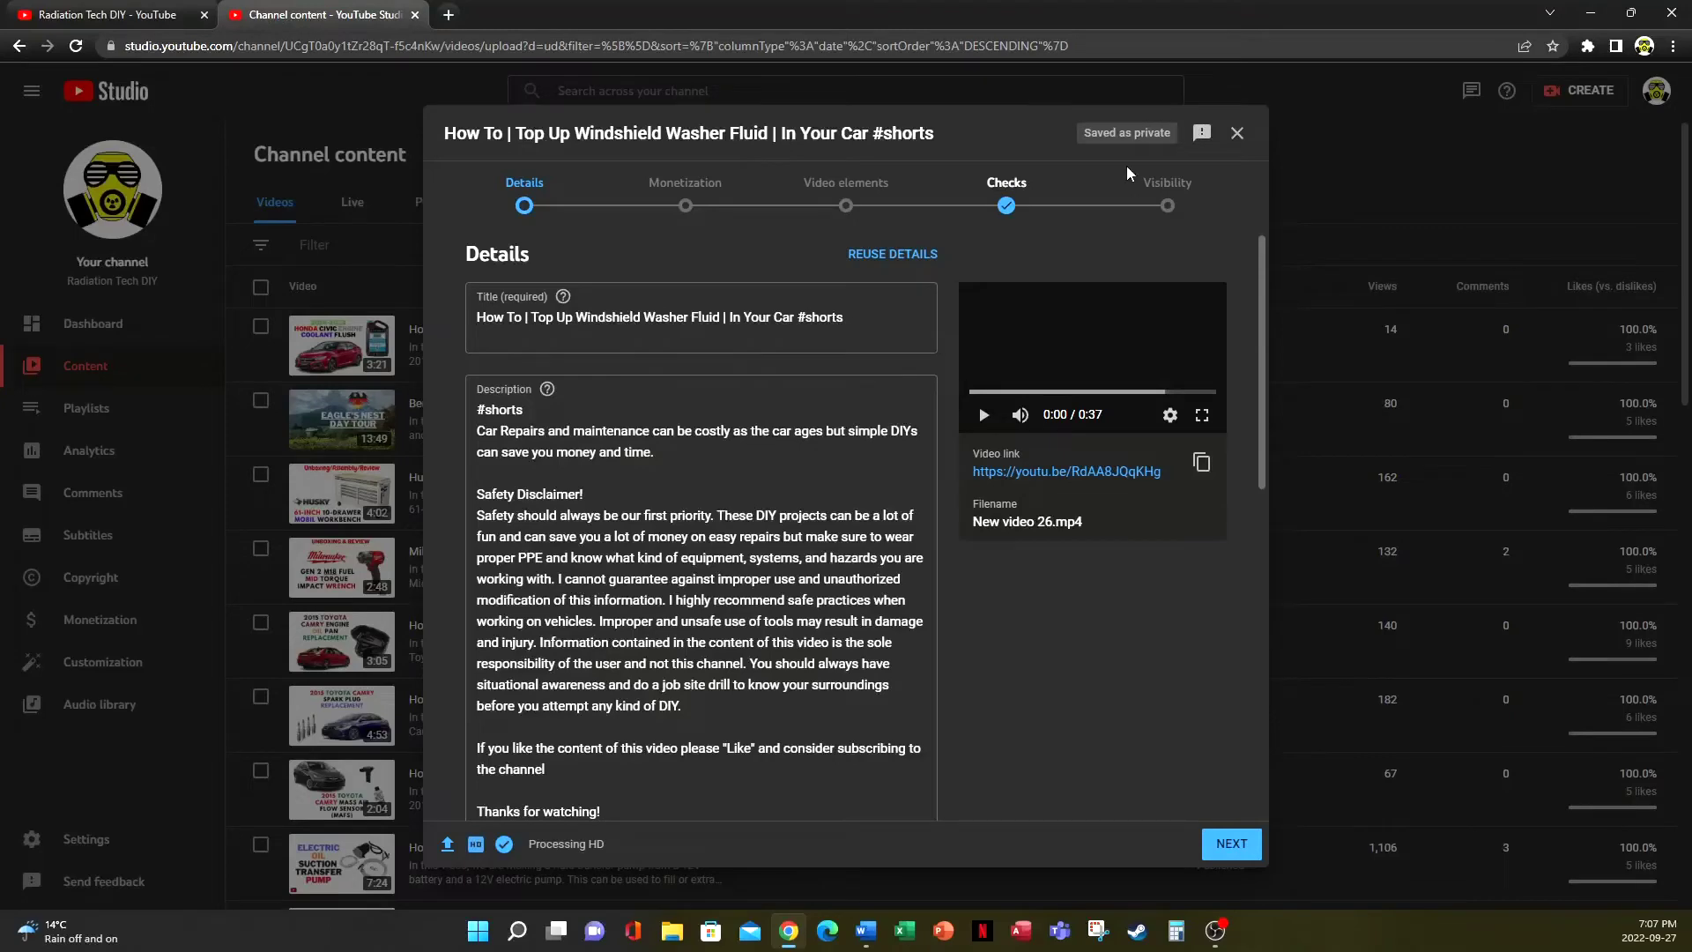
Check New video 26's Details properties in Downloads: 1920×1080, 36 s, 30 fps.
left_click(1591, 13)
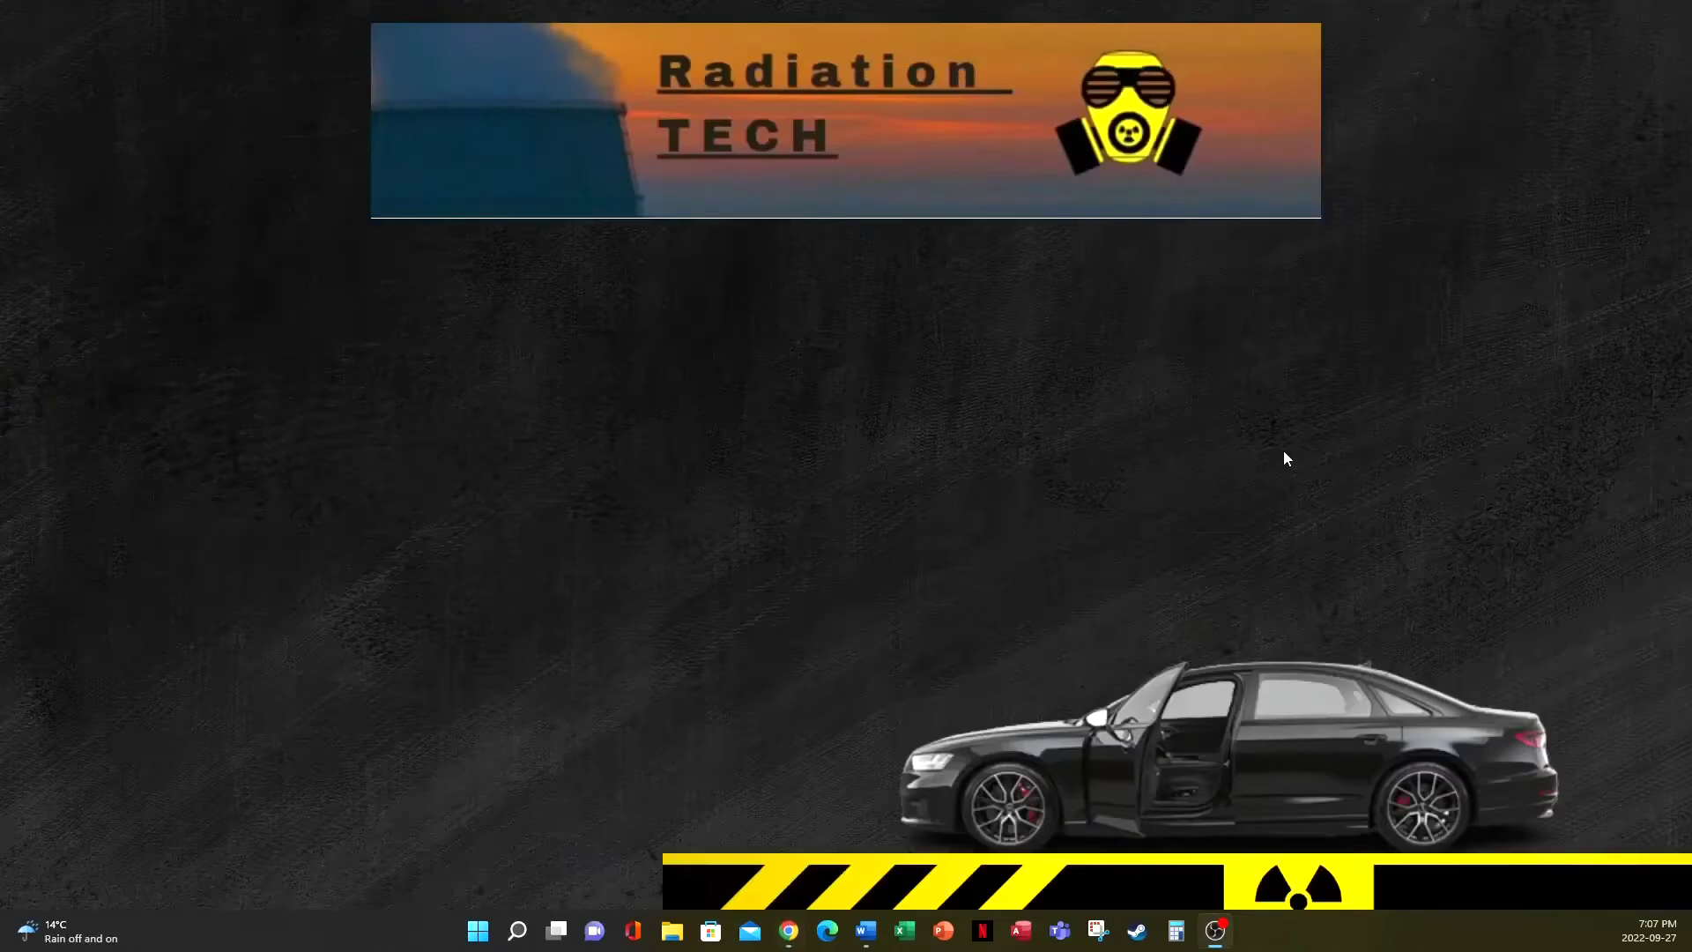
key("super+e")
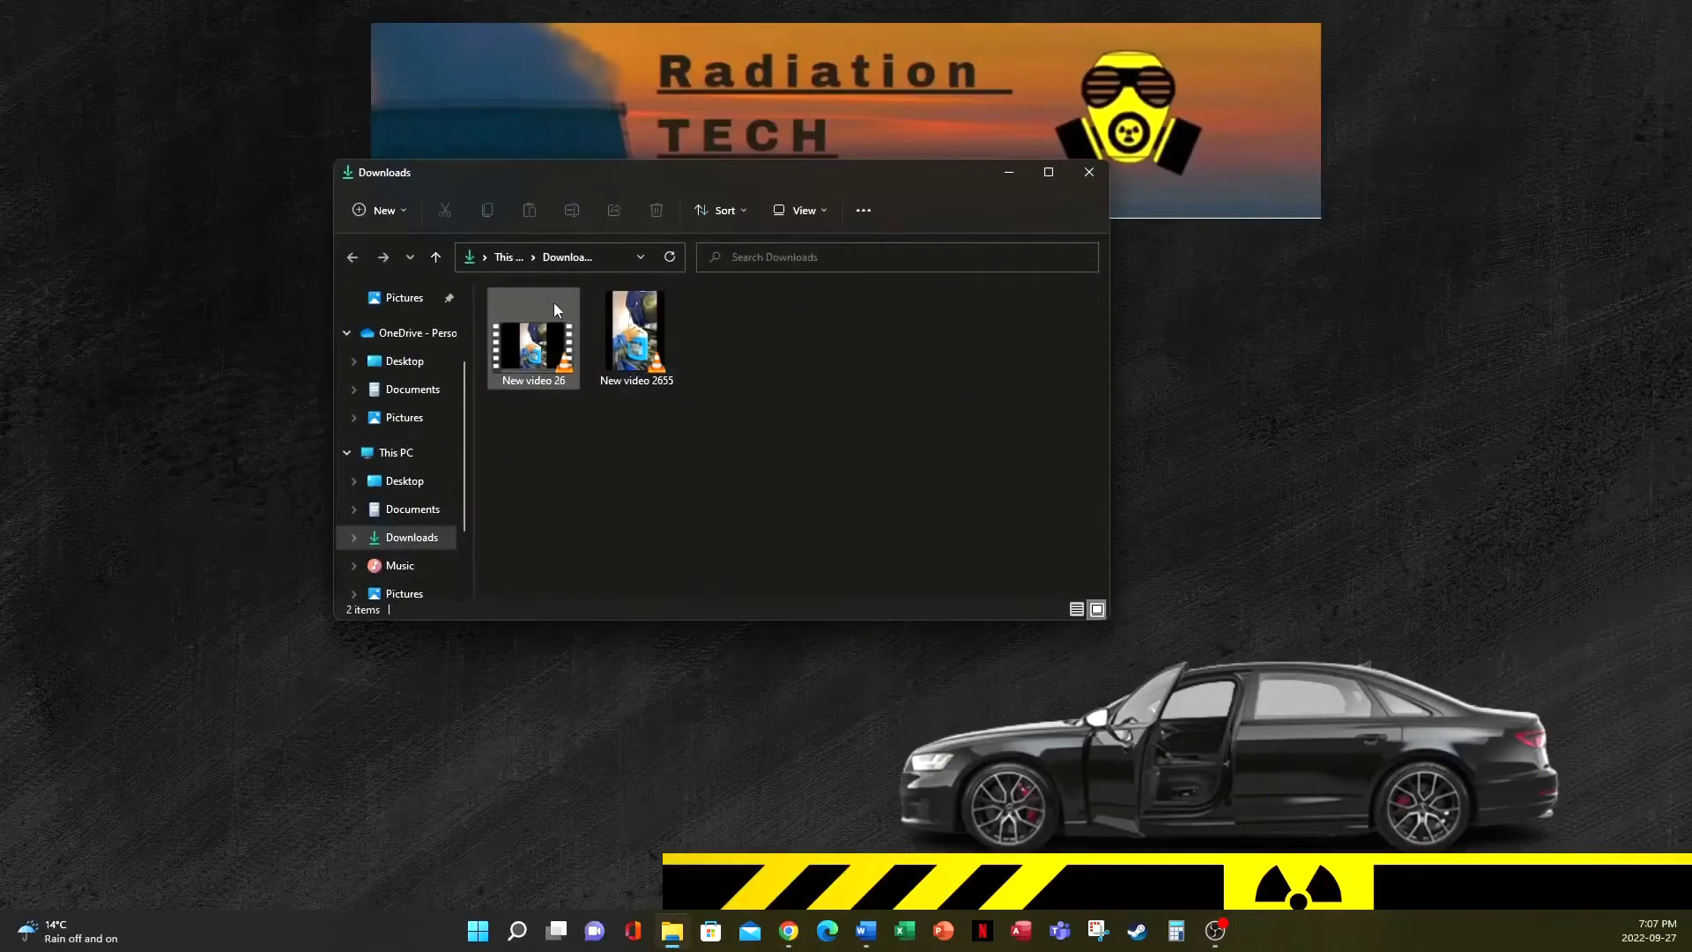
left_click(534, 344)
right_click(533, 344)
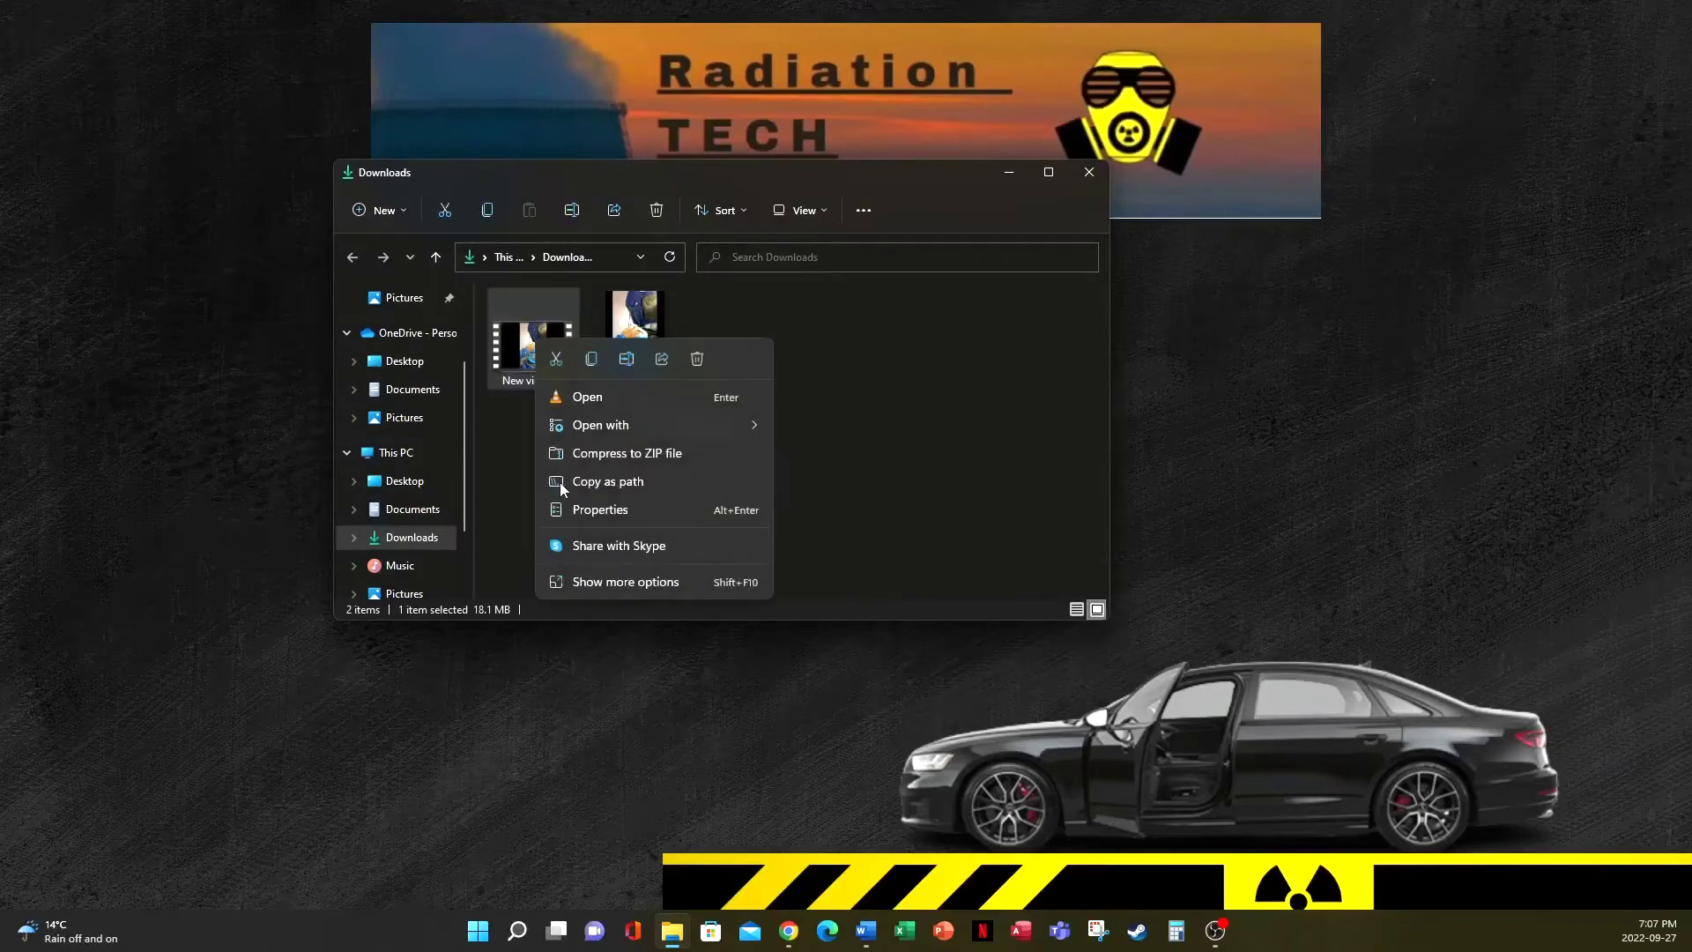
left_click(573, 515)
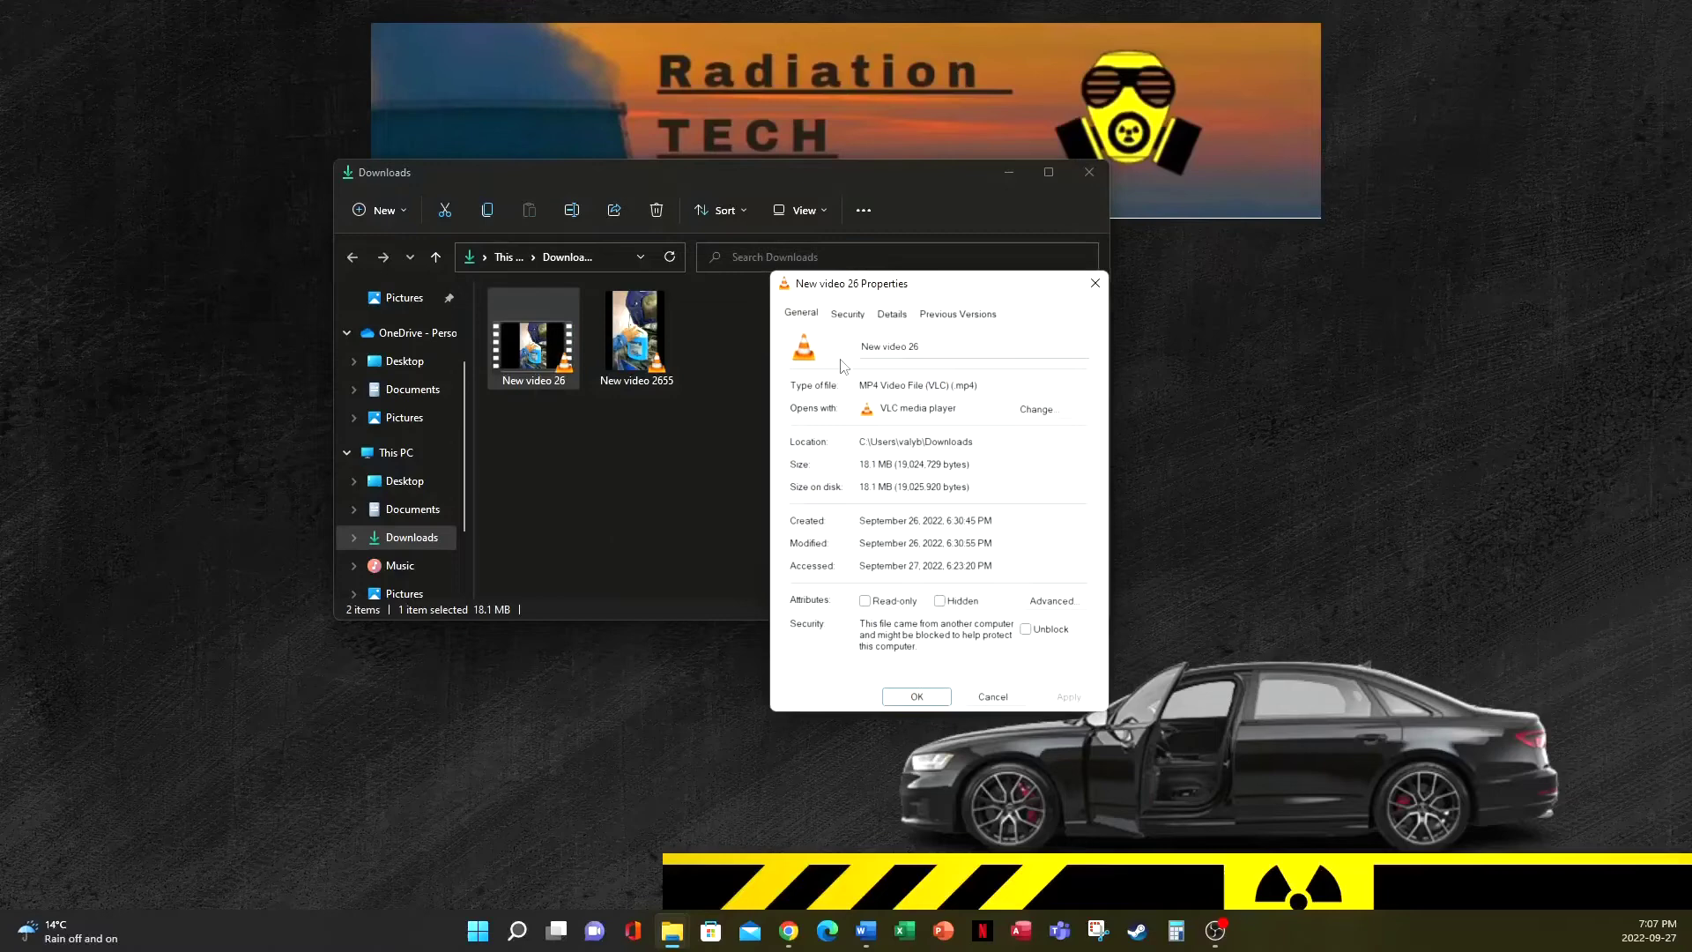
left_click(892, 314)
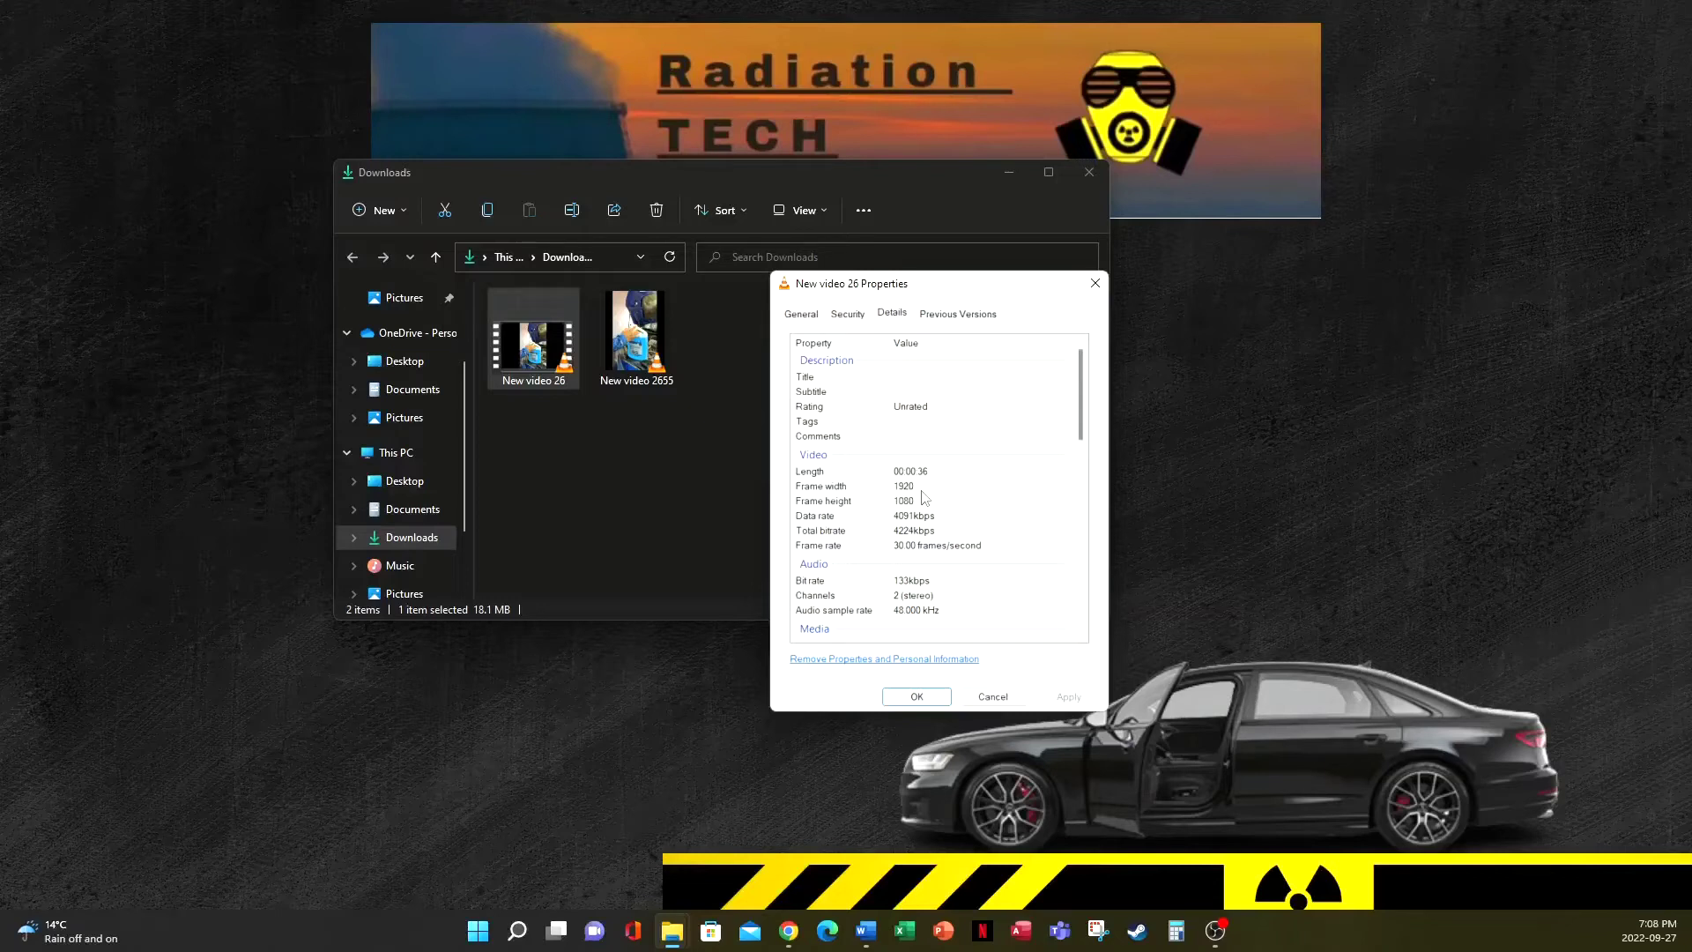
left_click(917, 696)
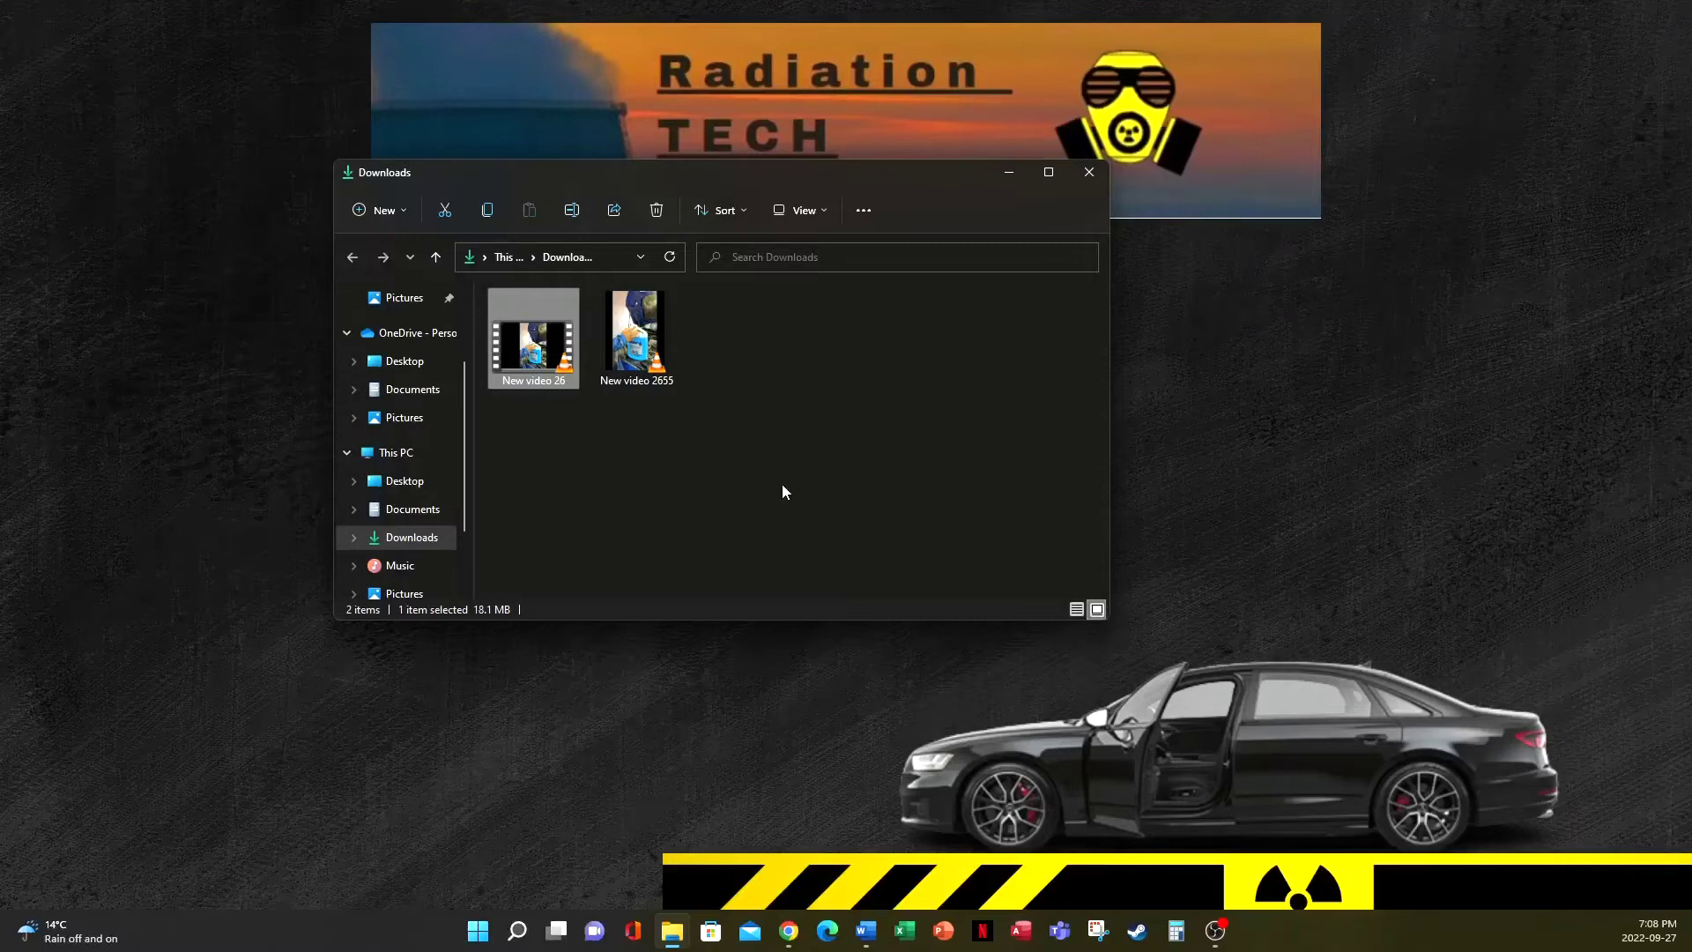
left_click(762, 488)
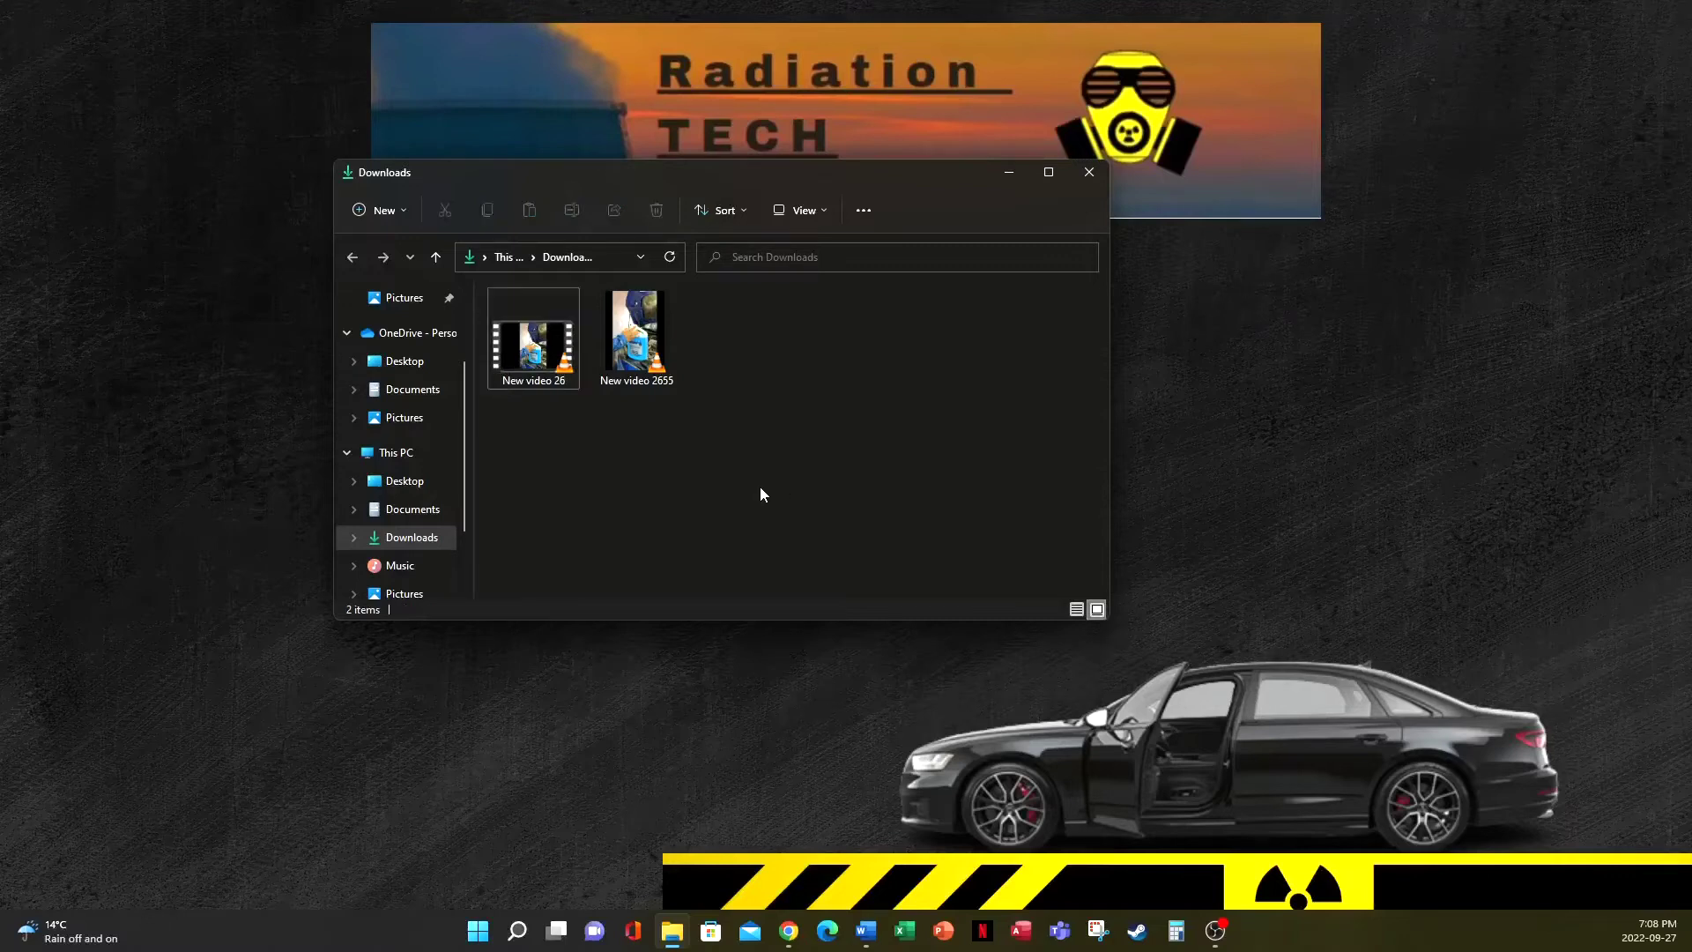
left_click(635, 344)
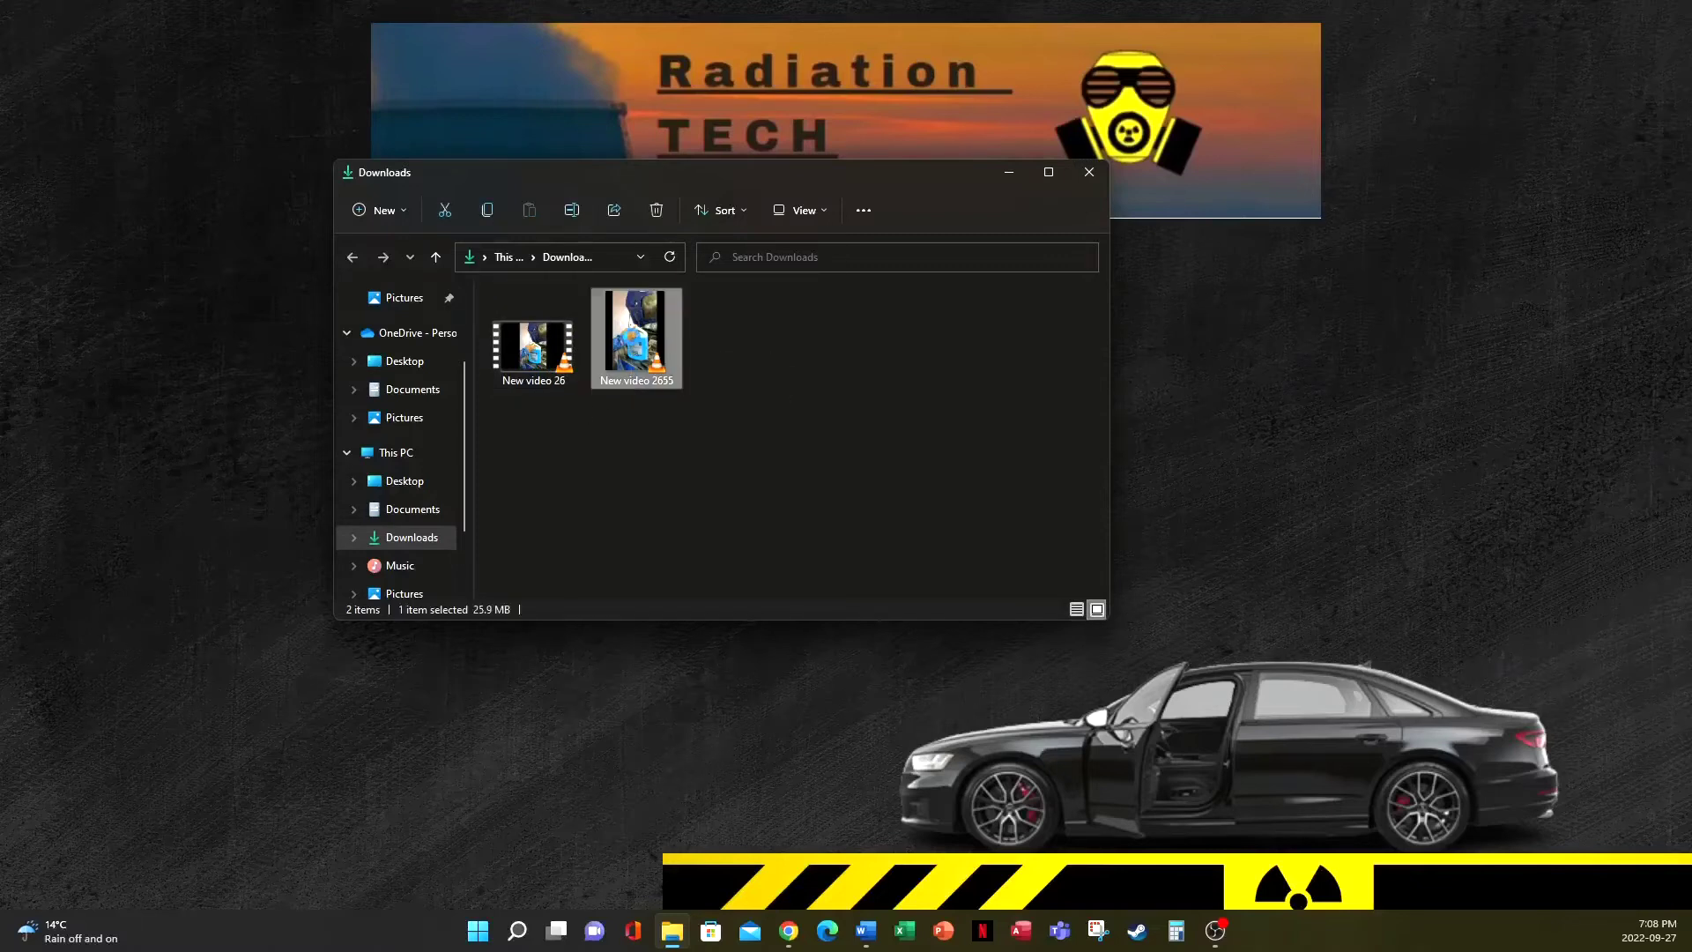
right_click(634, 344)
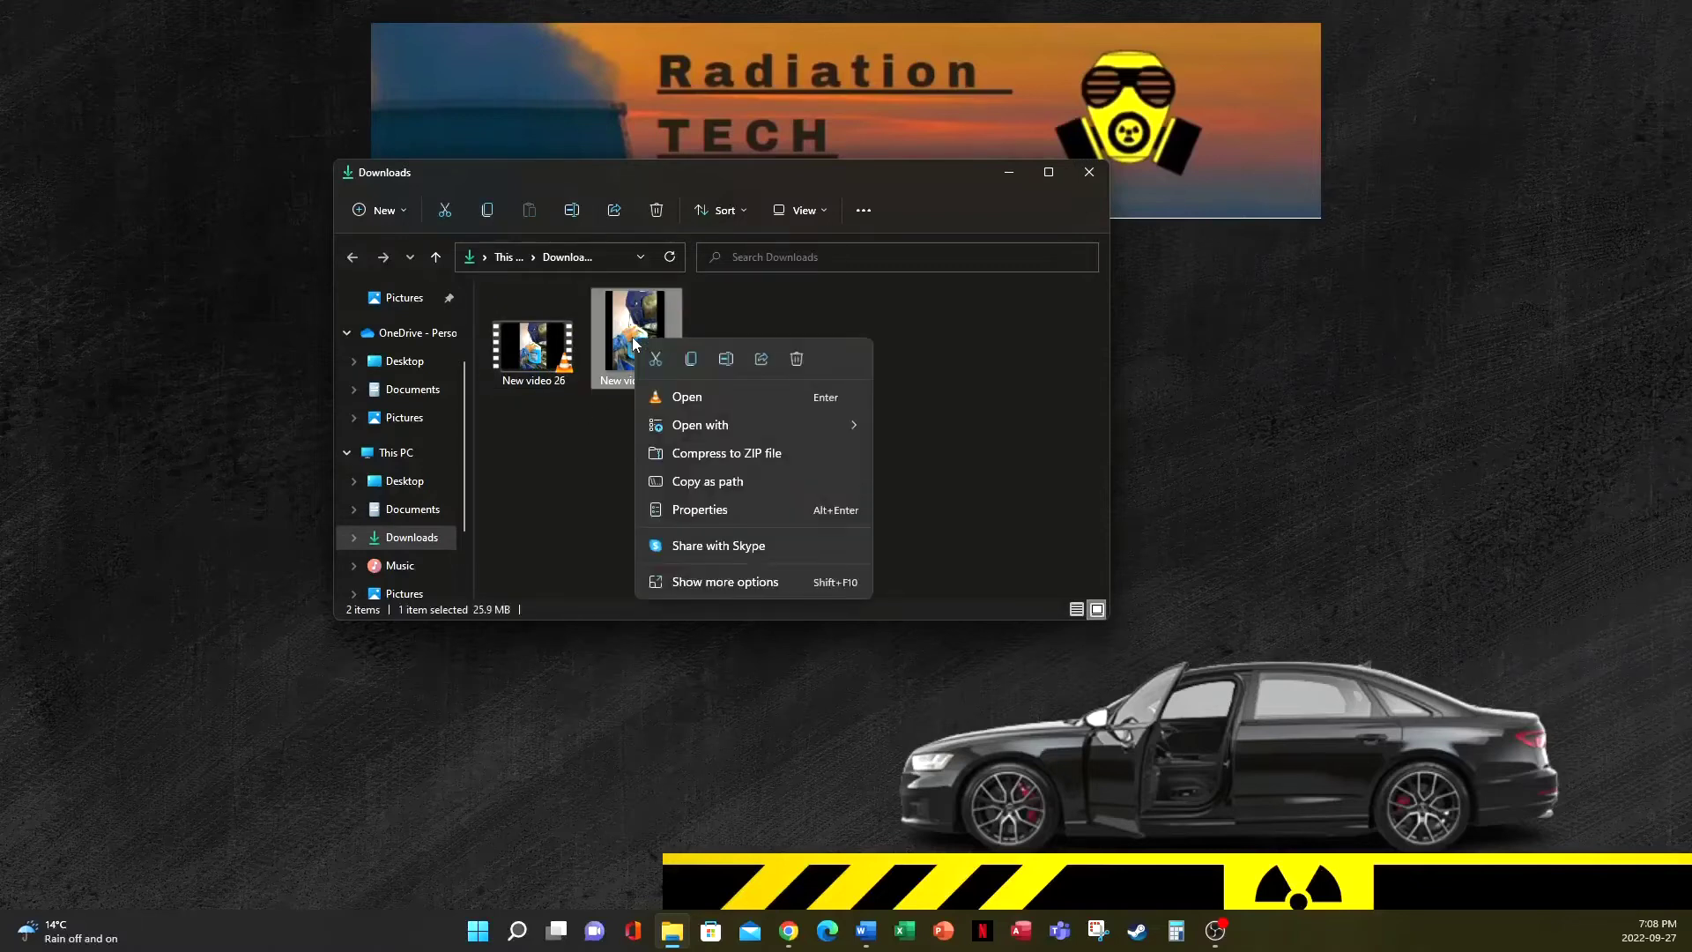
left_click(685, 508)
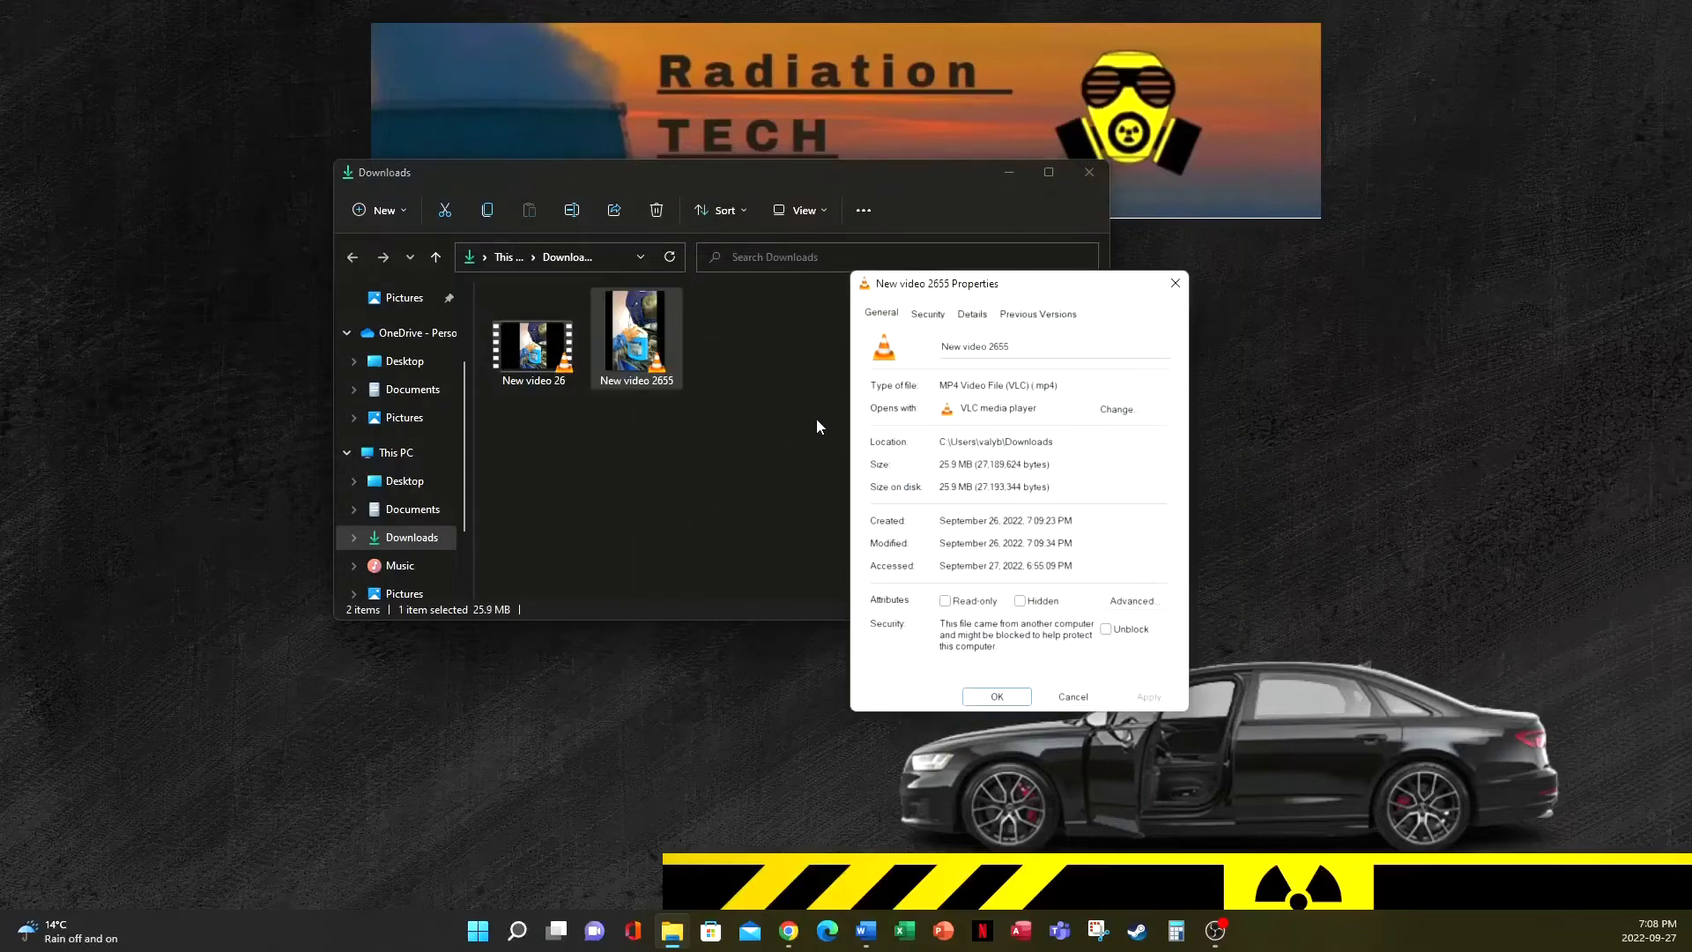
left_click(974, 315)
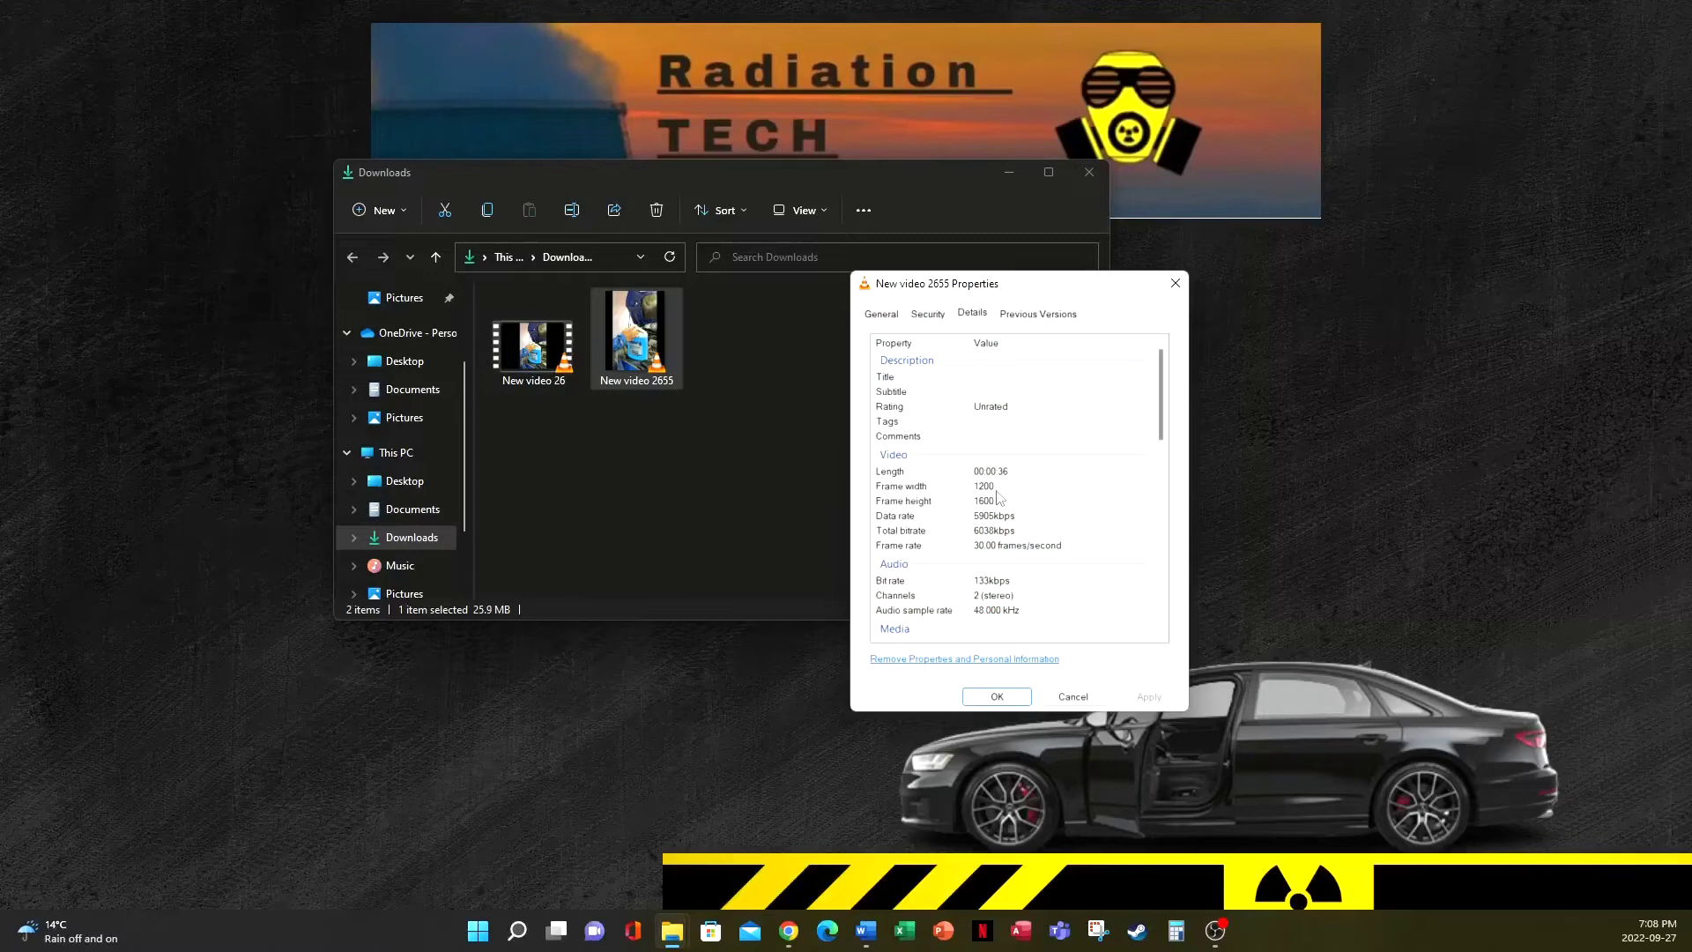
left_click(1013, 696)
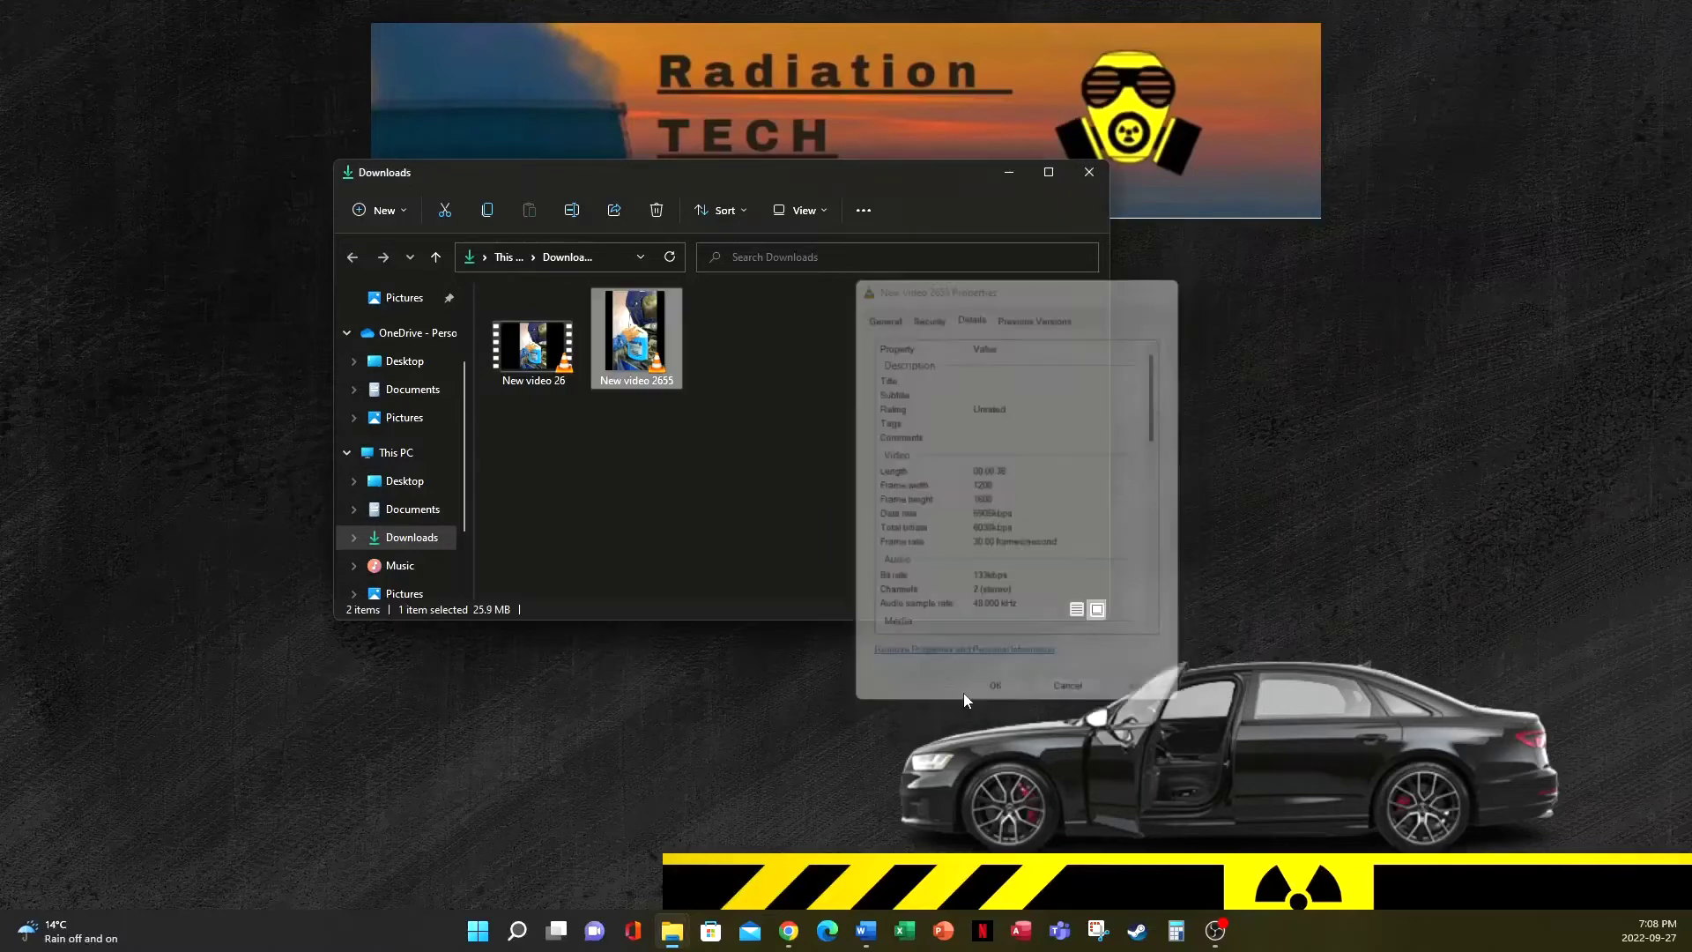
Close the earlier upload as a draft and upload New video 2655 as a new video.
left_click(791, 932)
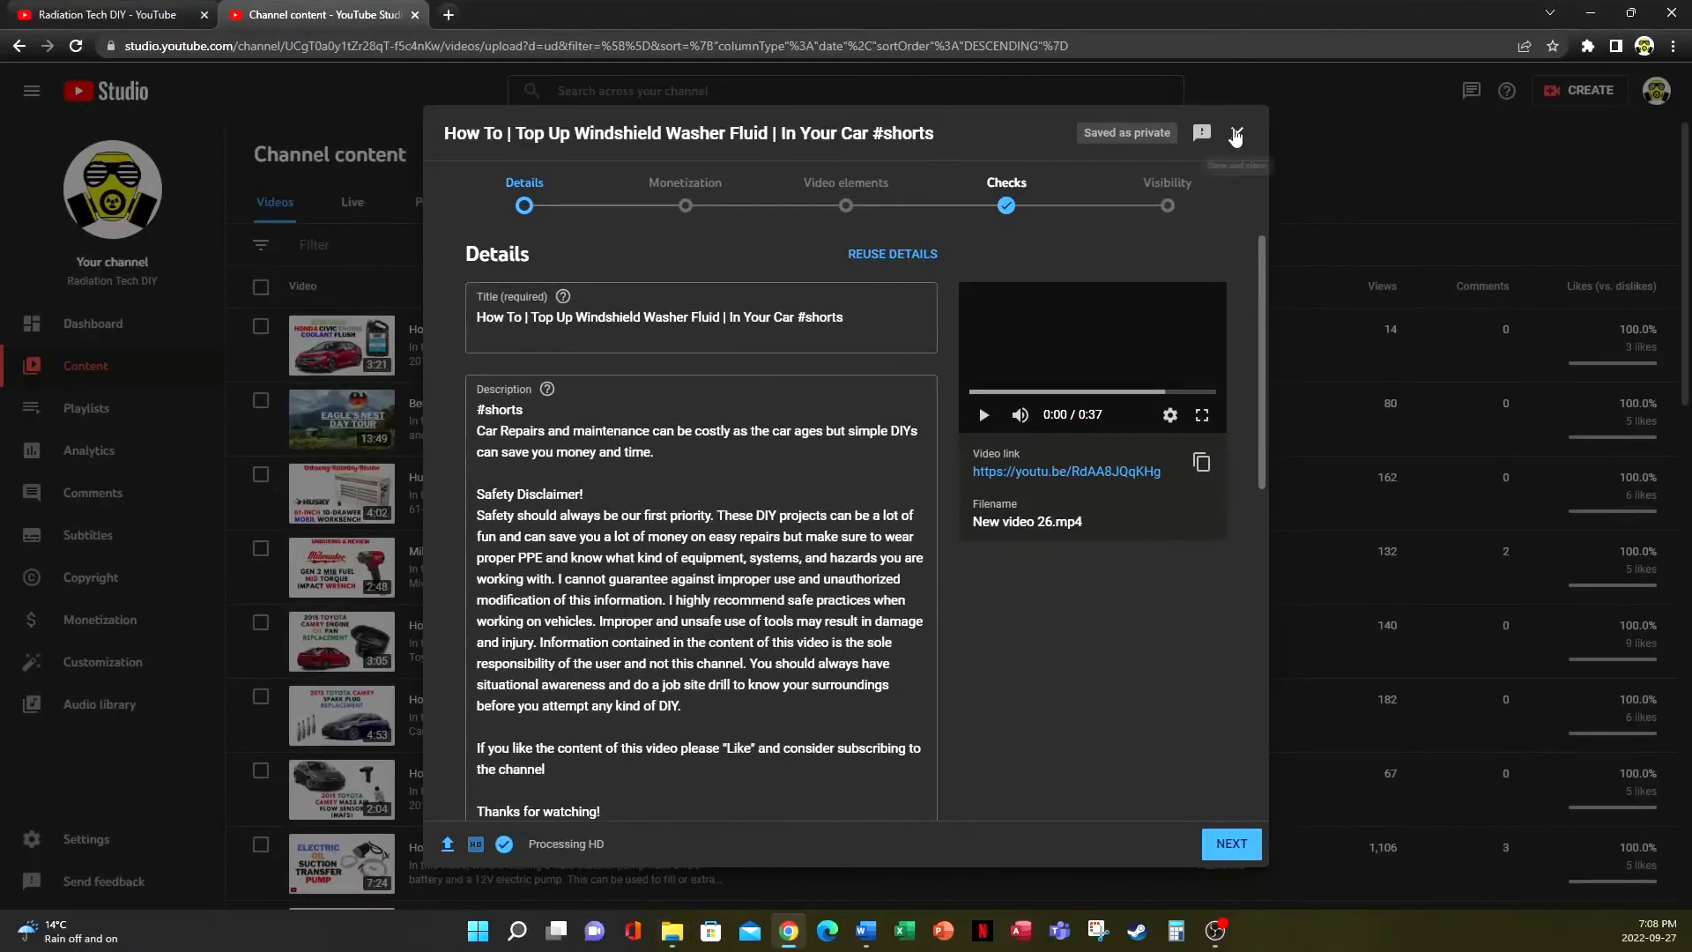
left_click(1234, 134)
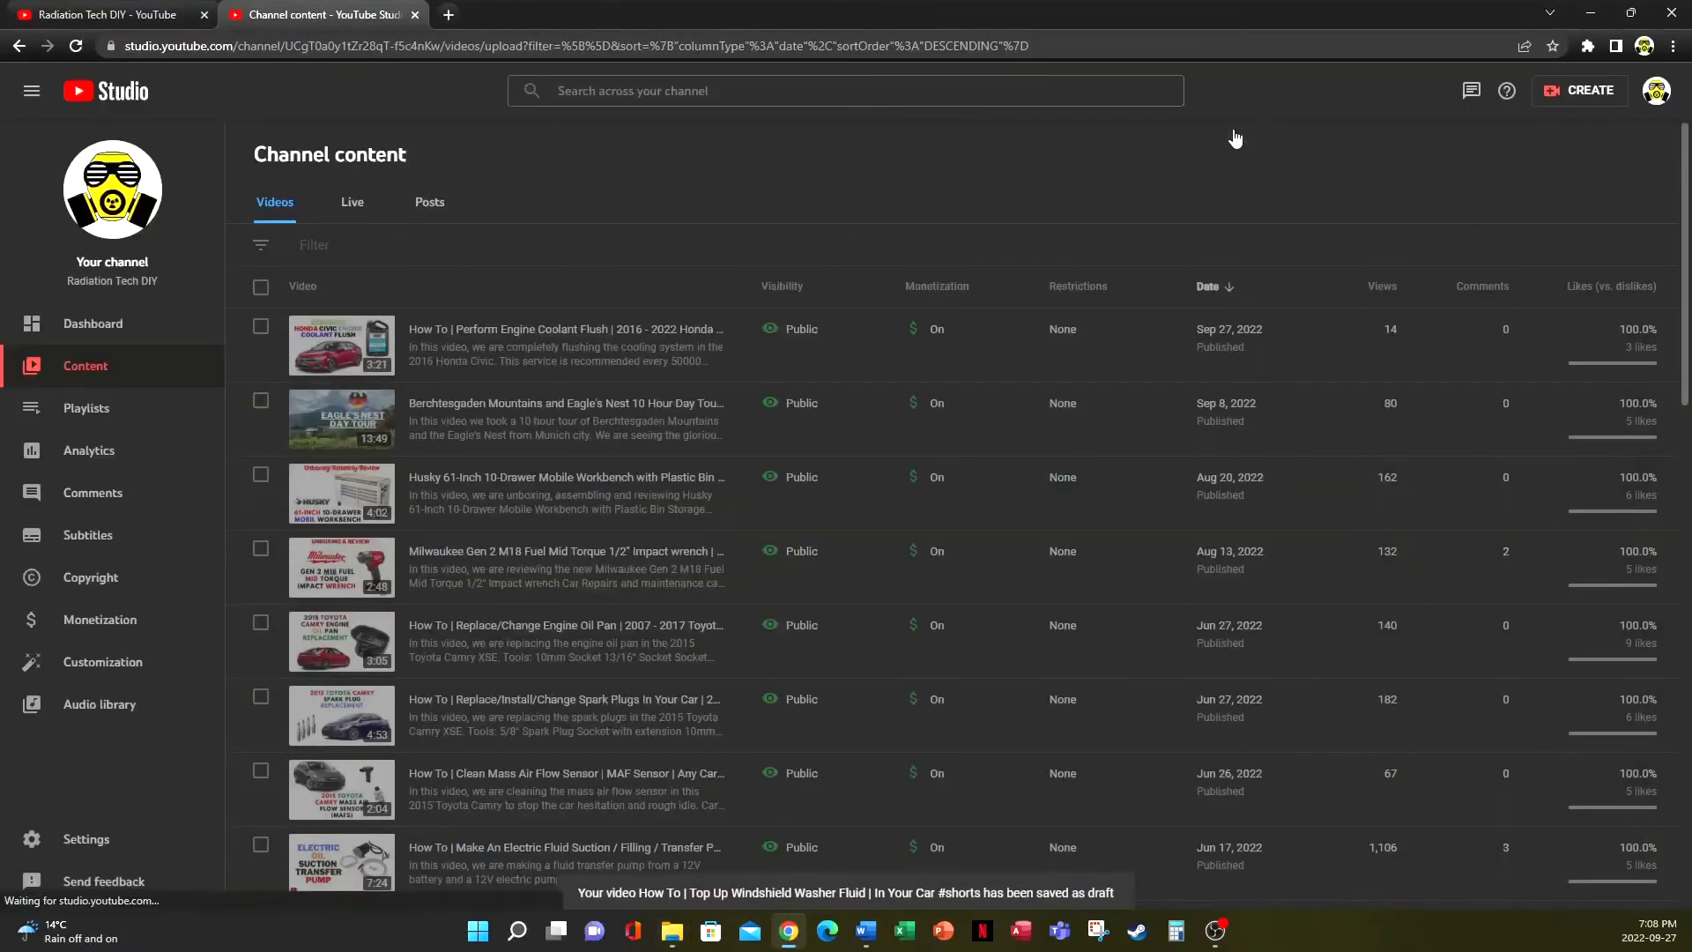
left_click(1551, 98)
left_click(1559, 126)
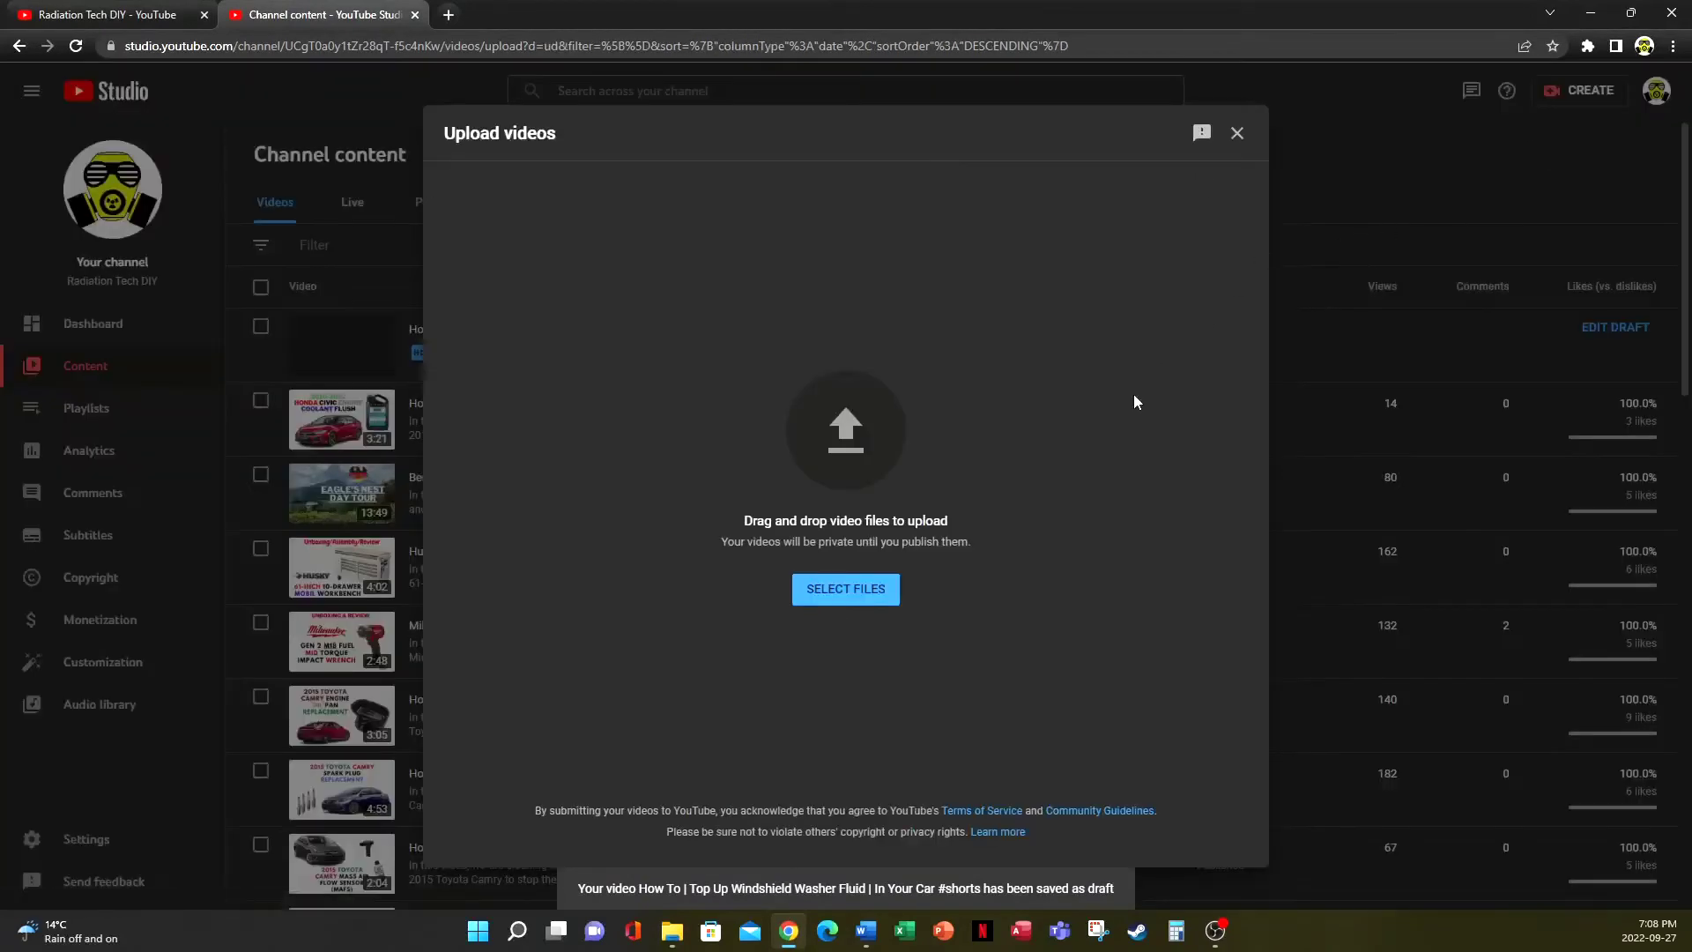
left_click(859, 603)
left_click(441, 164)
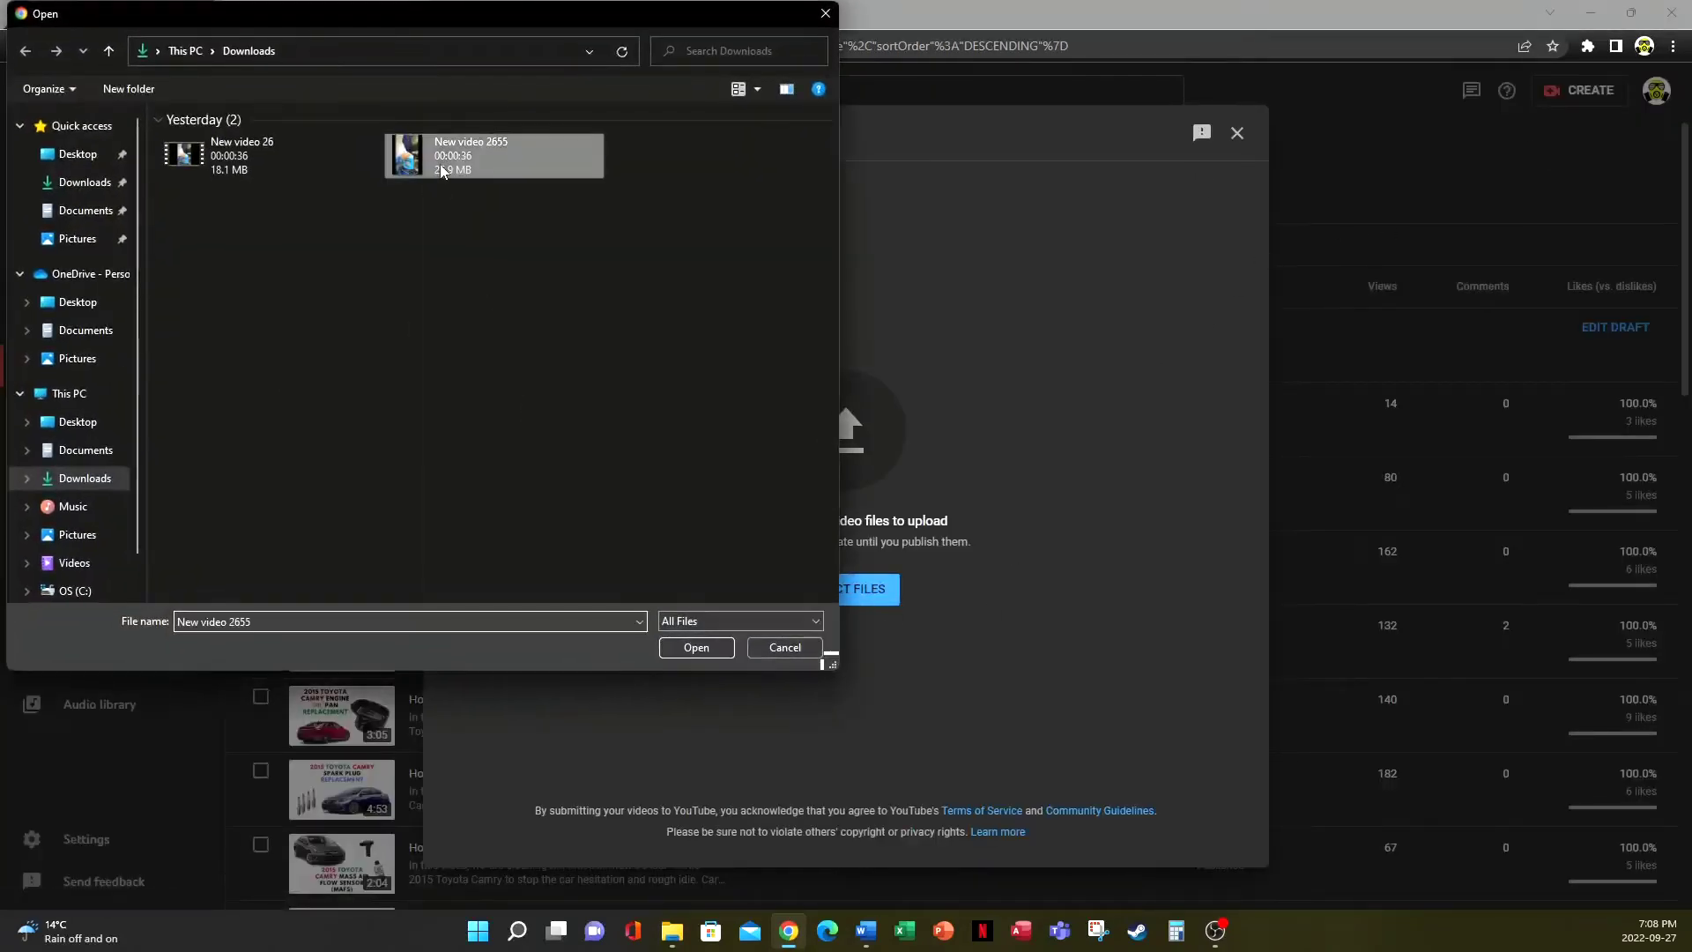
left_click(696, 648)
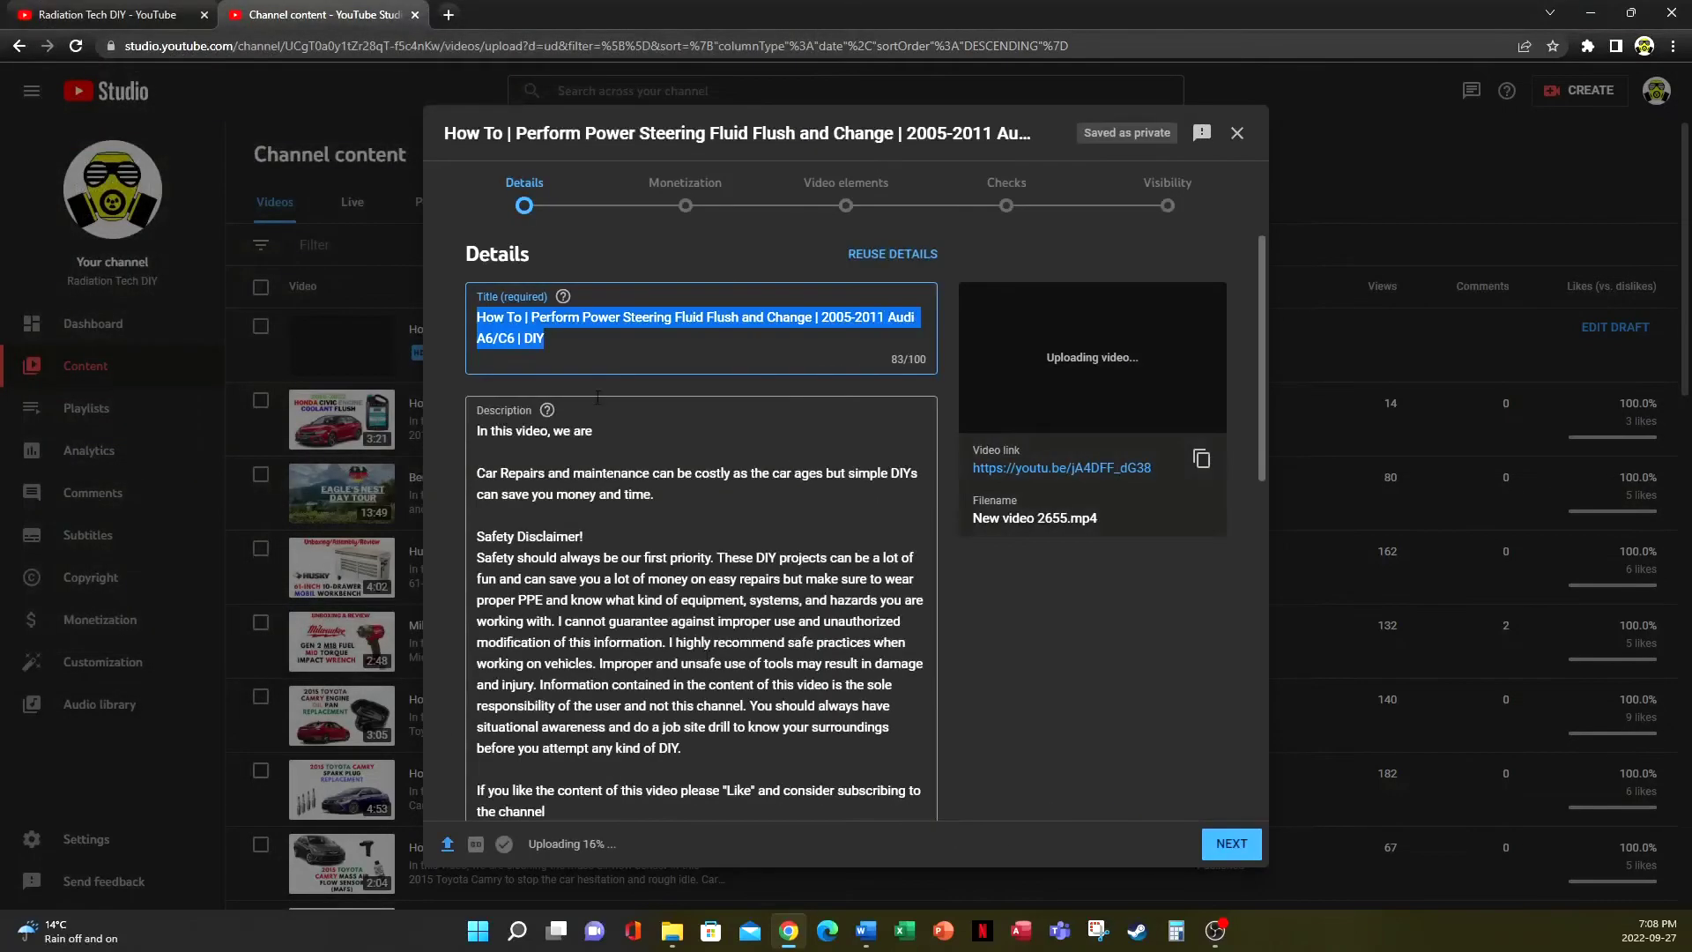
Title the upload with the pasted Windshield Washer Fluid title ending in #shorts.
type("How To | Top Up Windshield Washer Fluid | In Your Car")
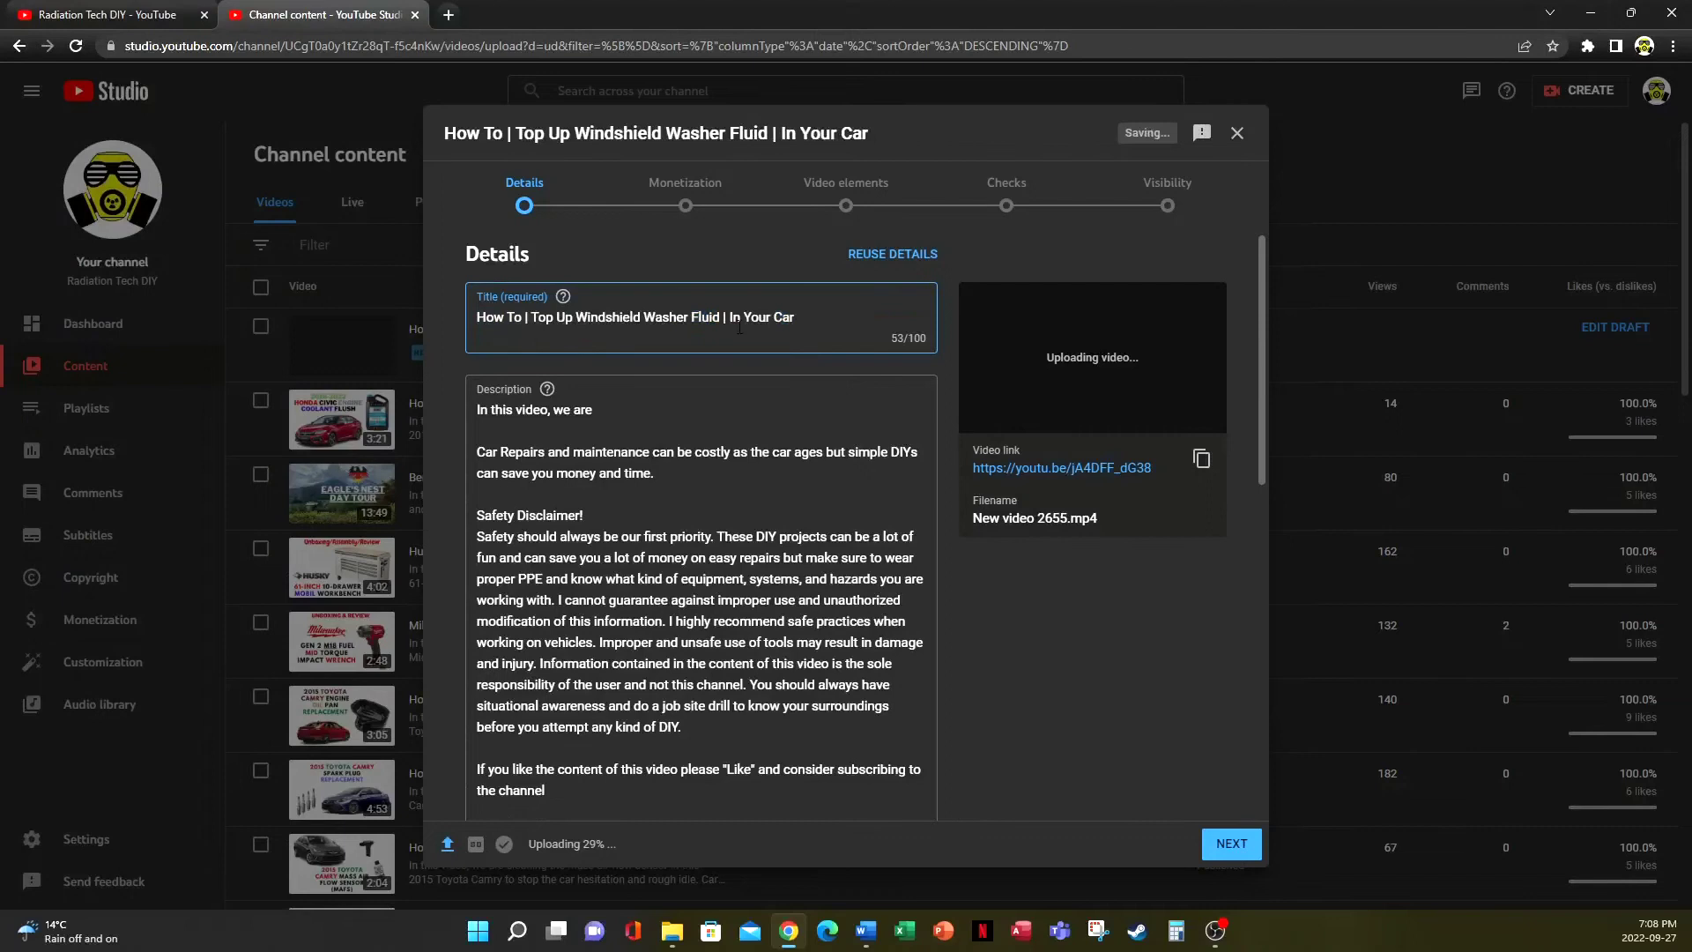
type("#s")
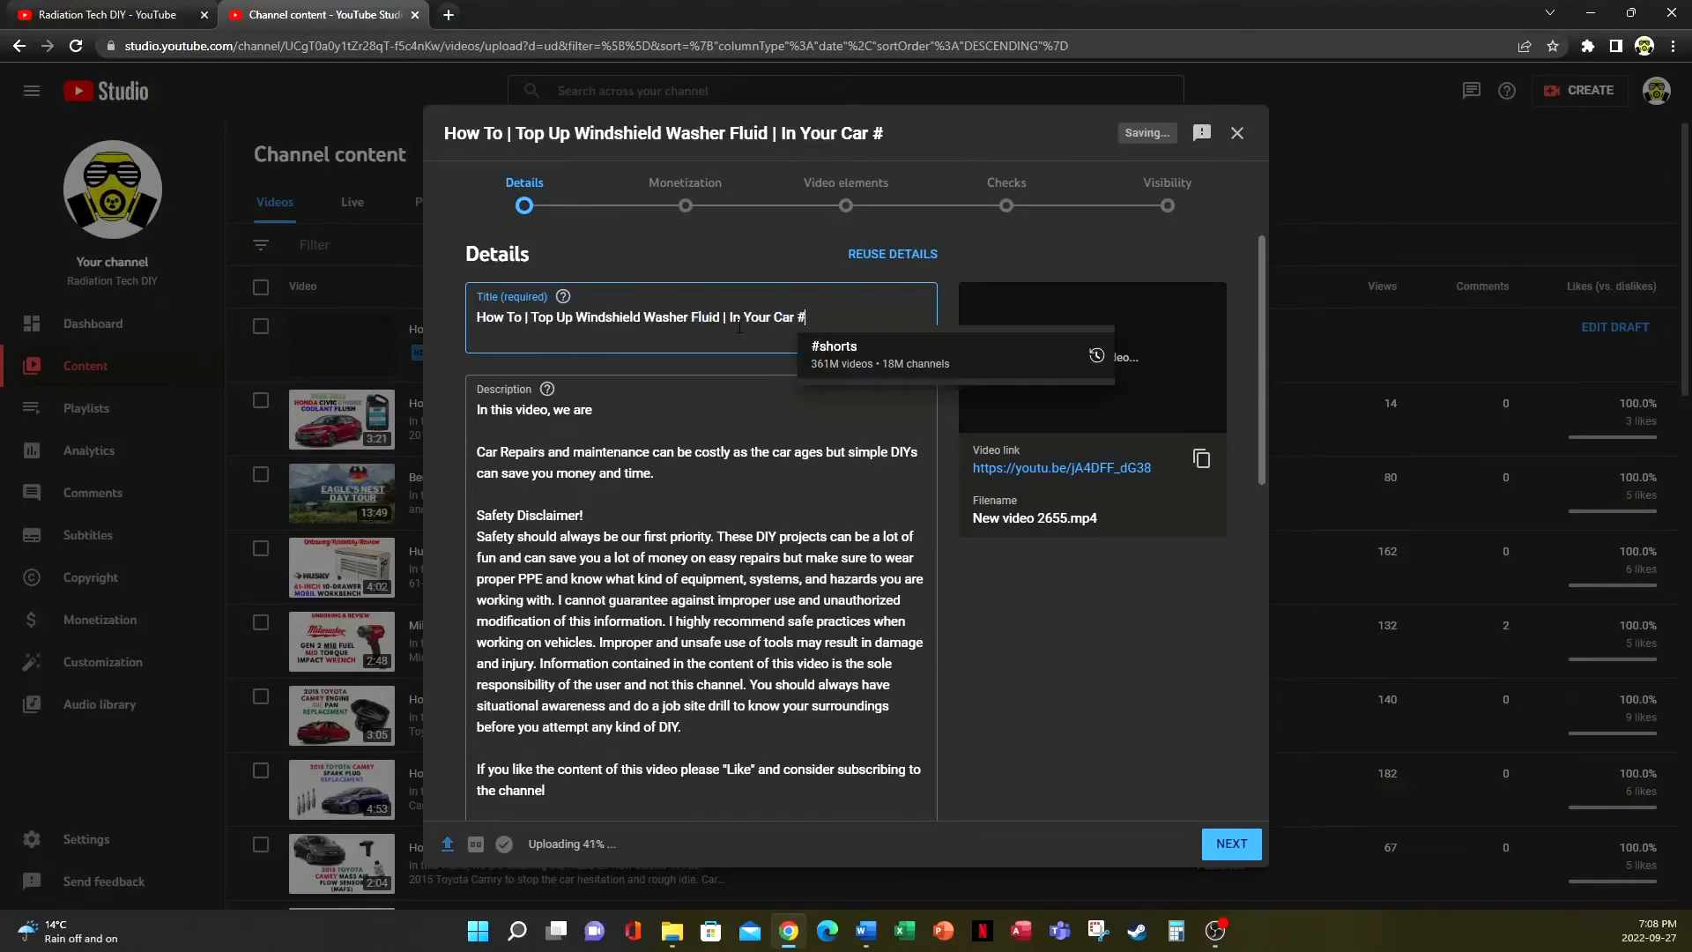
left_click(812, 346)
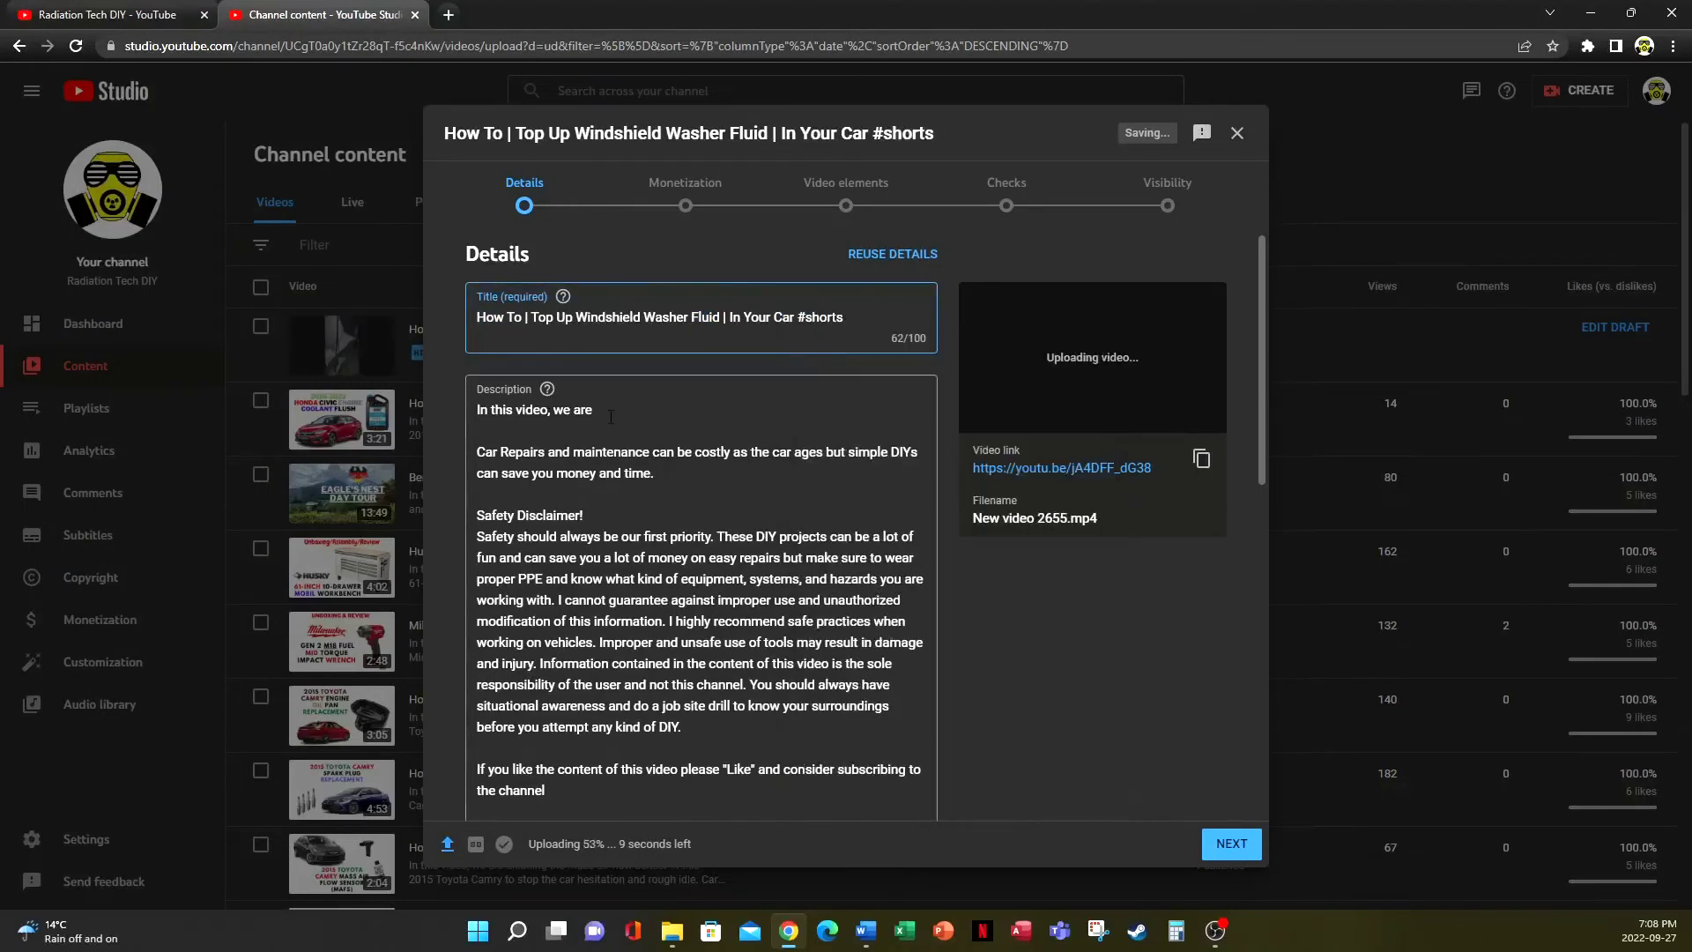
Replace the description's first line with the #shorts hashtag.
left_click_drag(611, 416, 459, 414)
key("BackSpace")
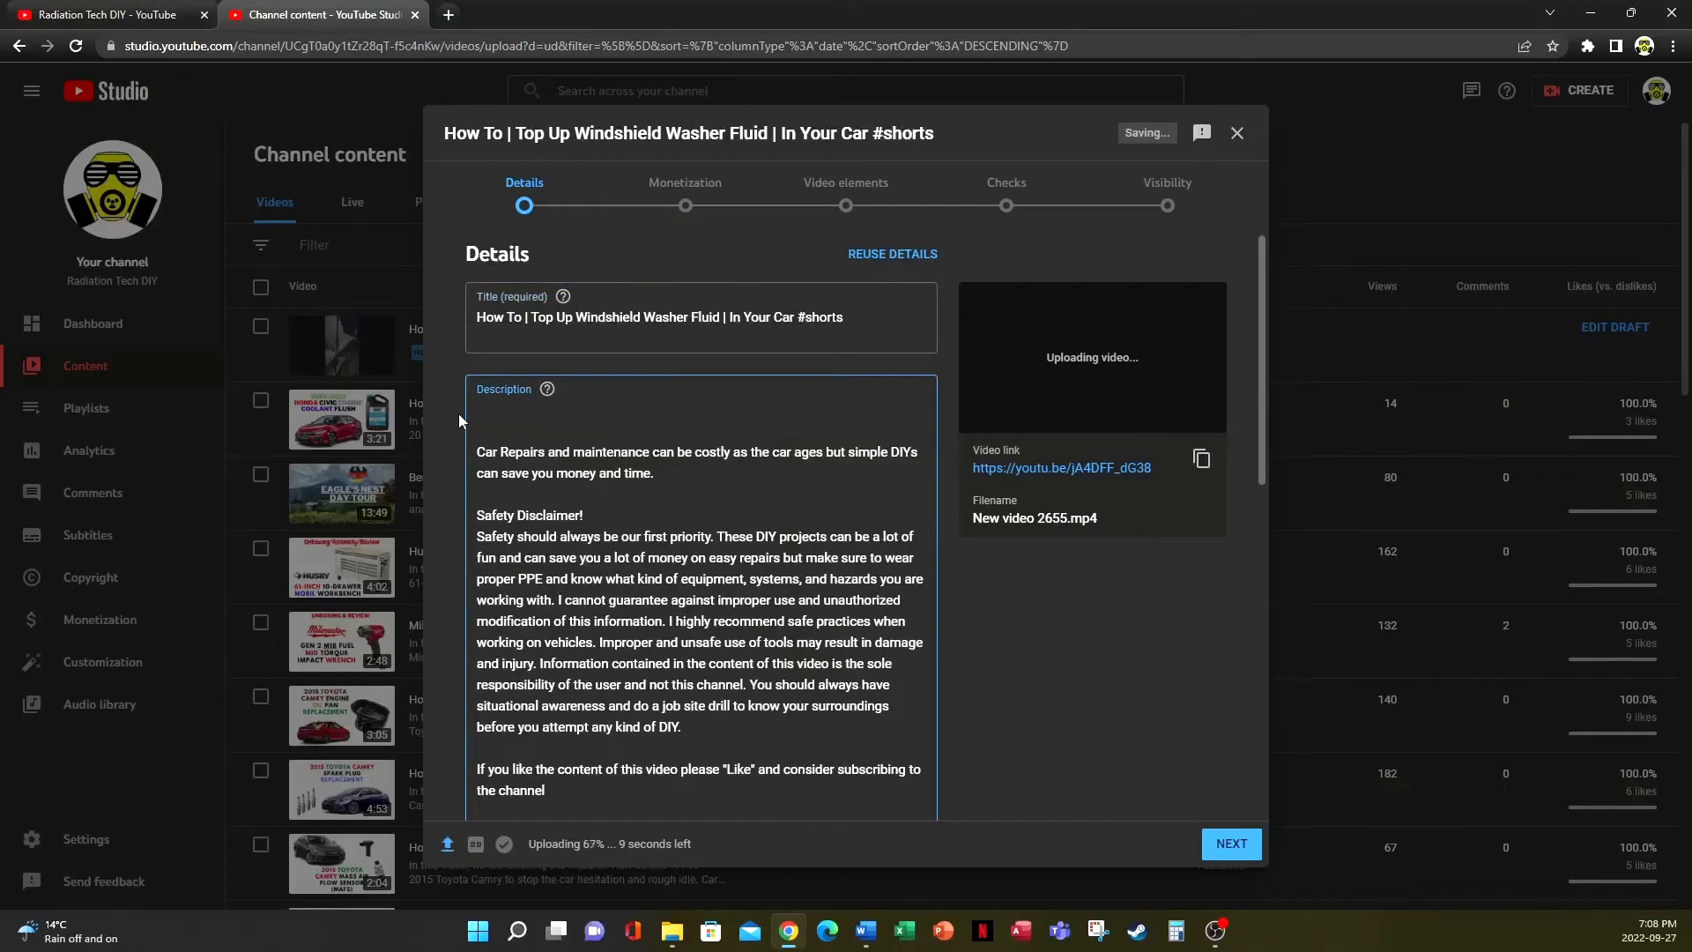
type("#sho")
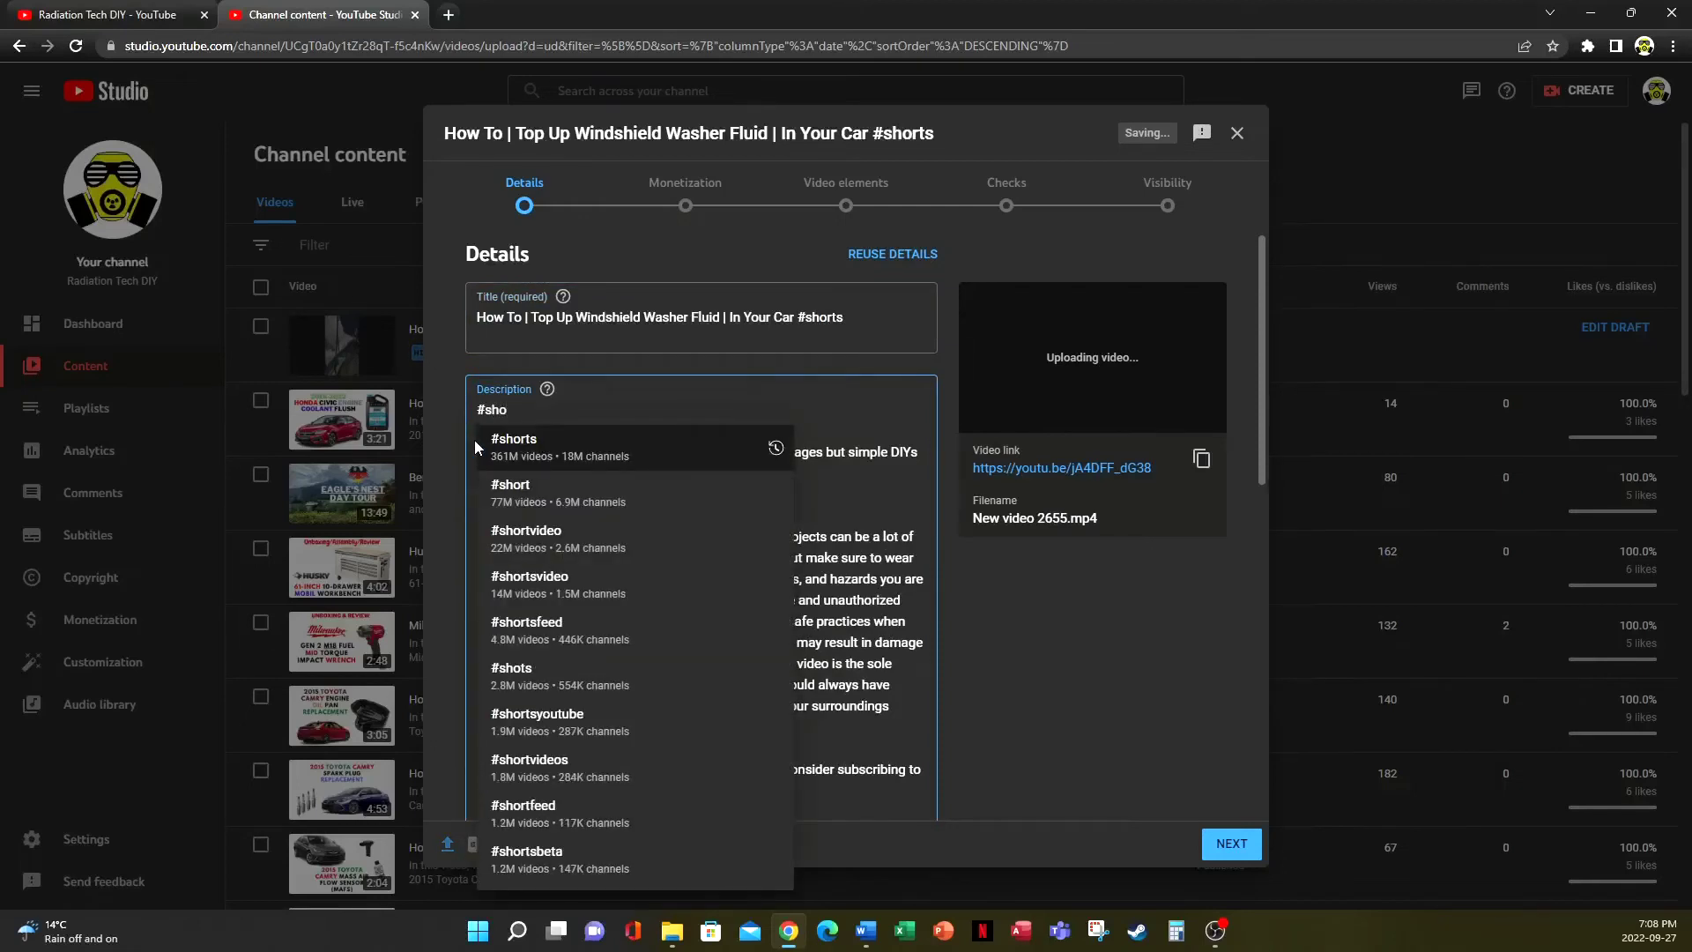
left_click(498, 441)
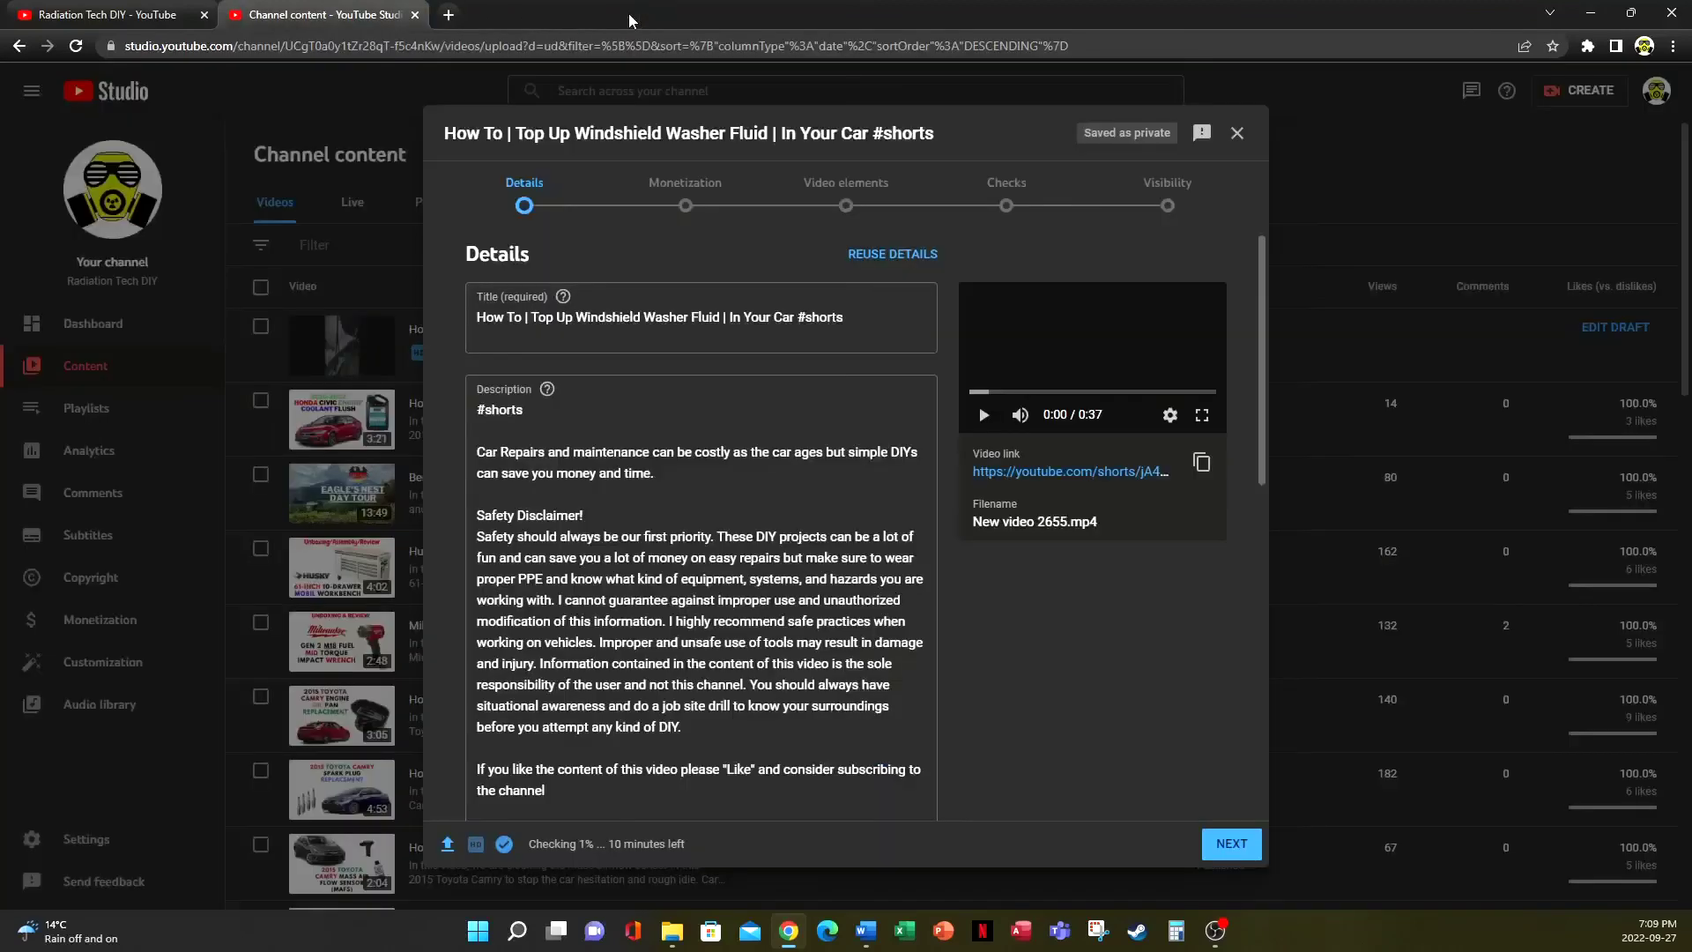
Close the Shorts preview tab to get back to the YouTube Studio upload dialog.
left_click(626, 15)
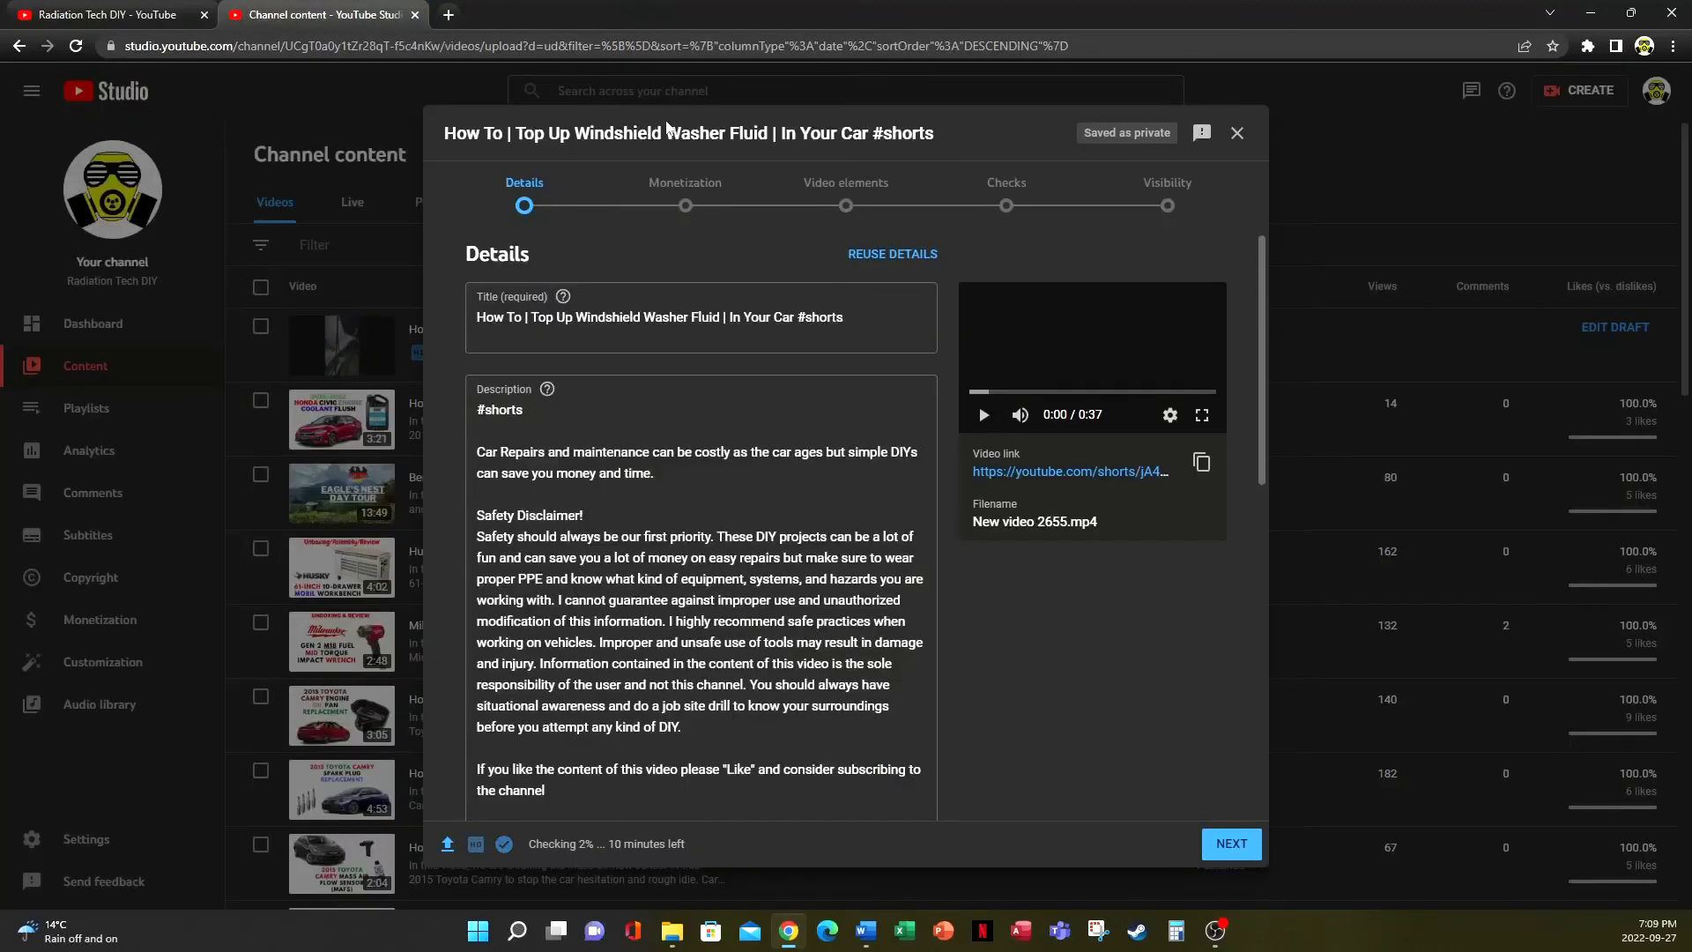